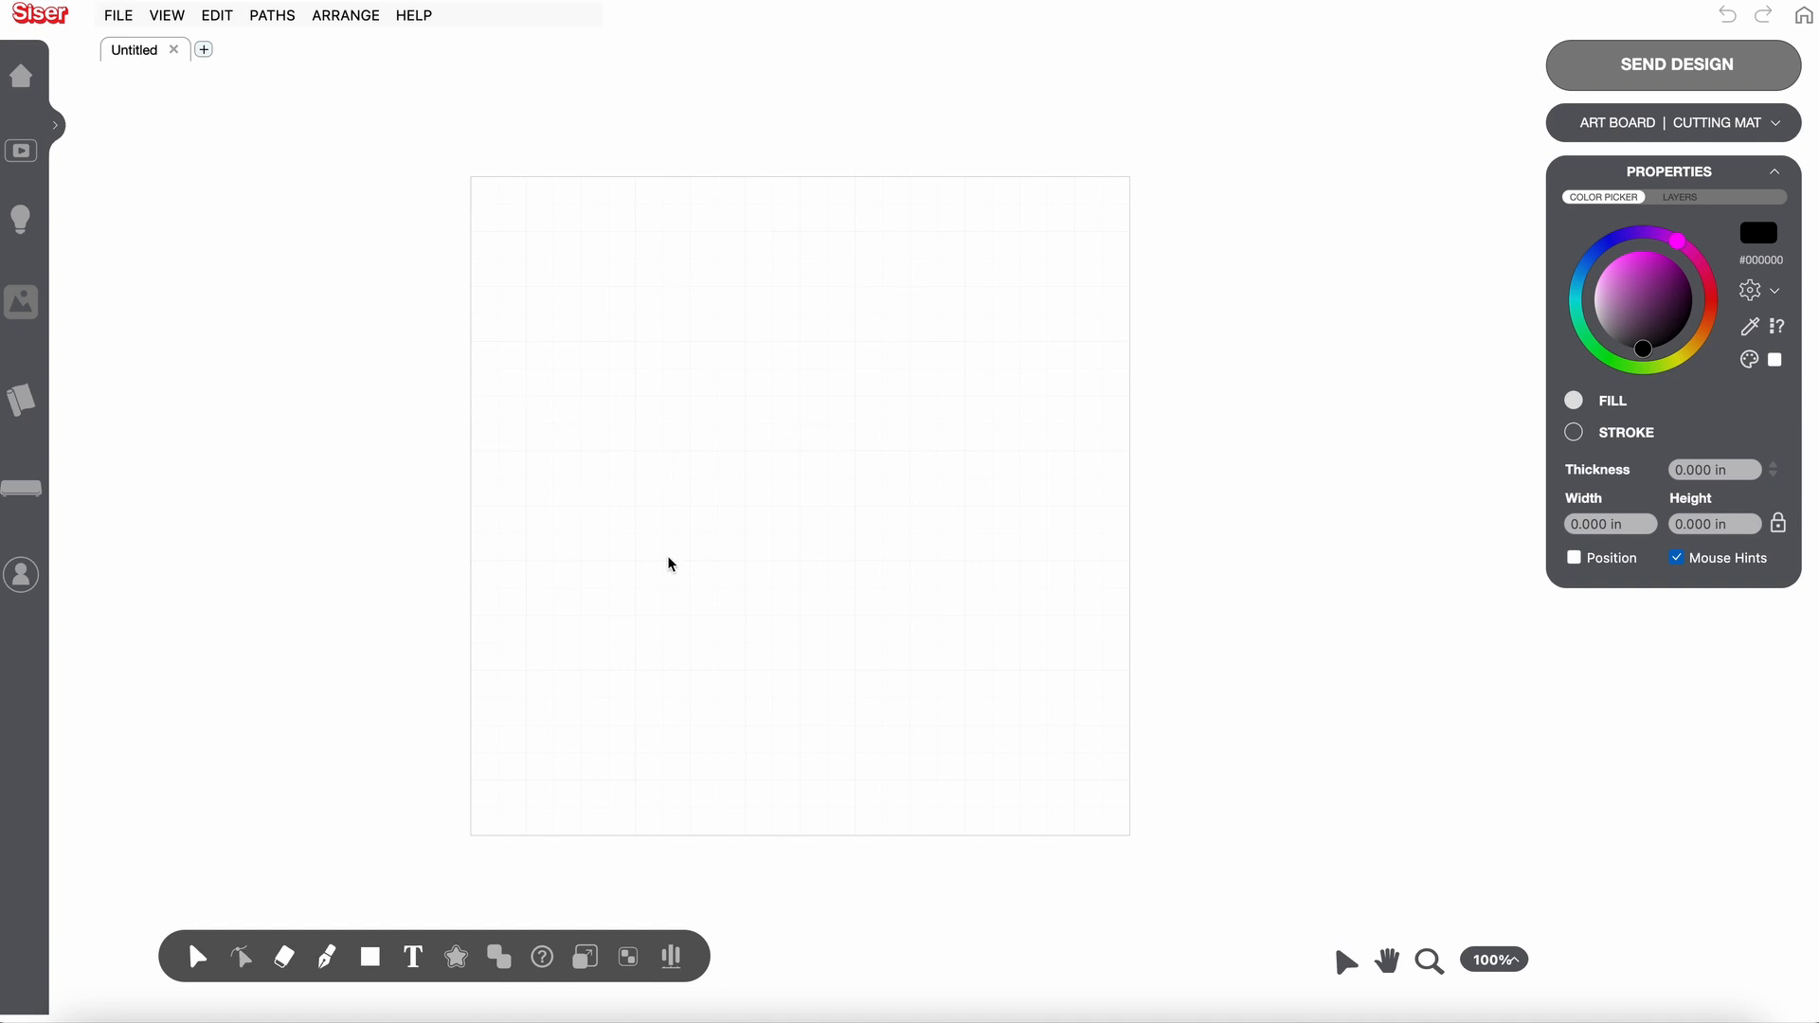
- Start a new text object and choose the Impact font for it
left_click(414, 960)
left_click(414, 962)
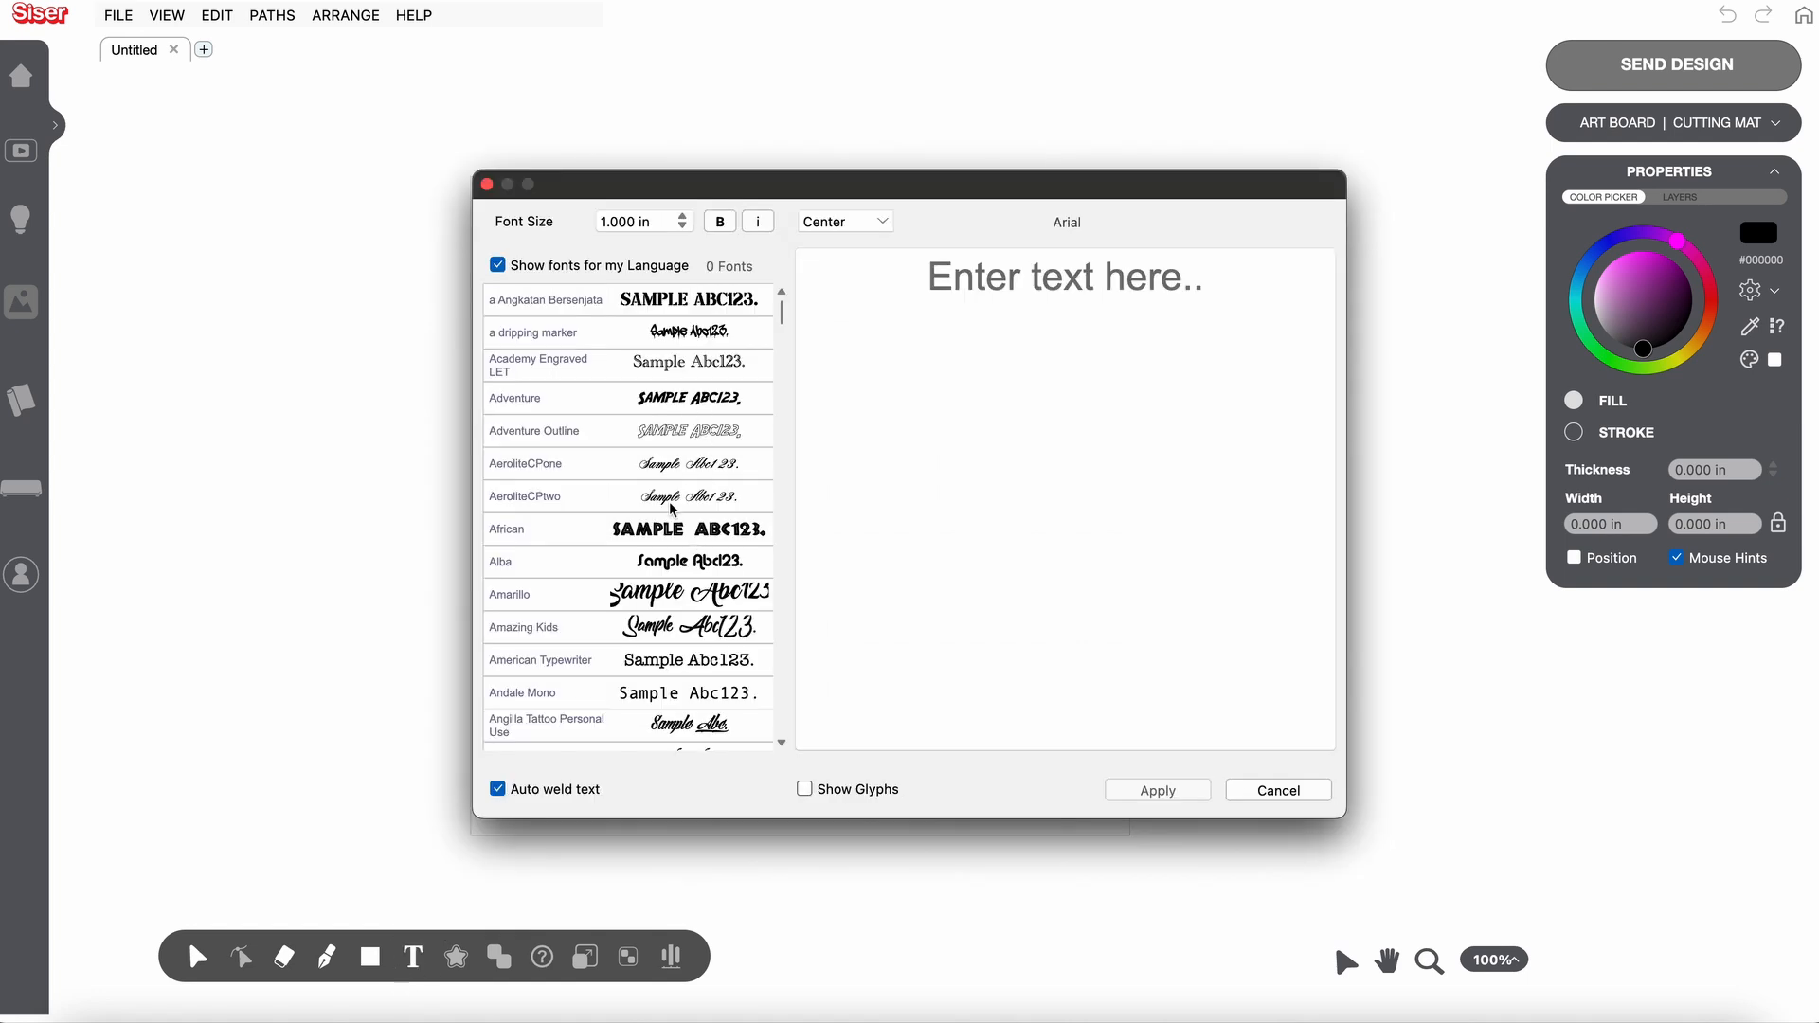
scroll(668, 541, "down", 5)
scroll(668, 541, "down", 6)
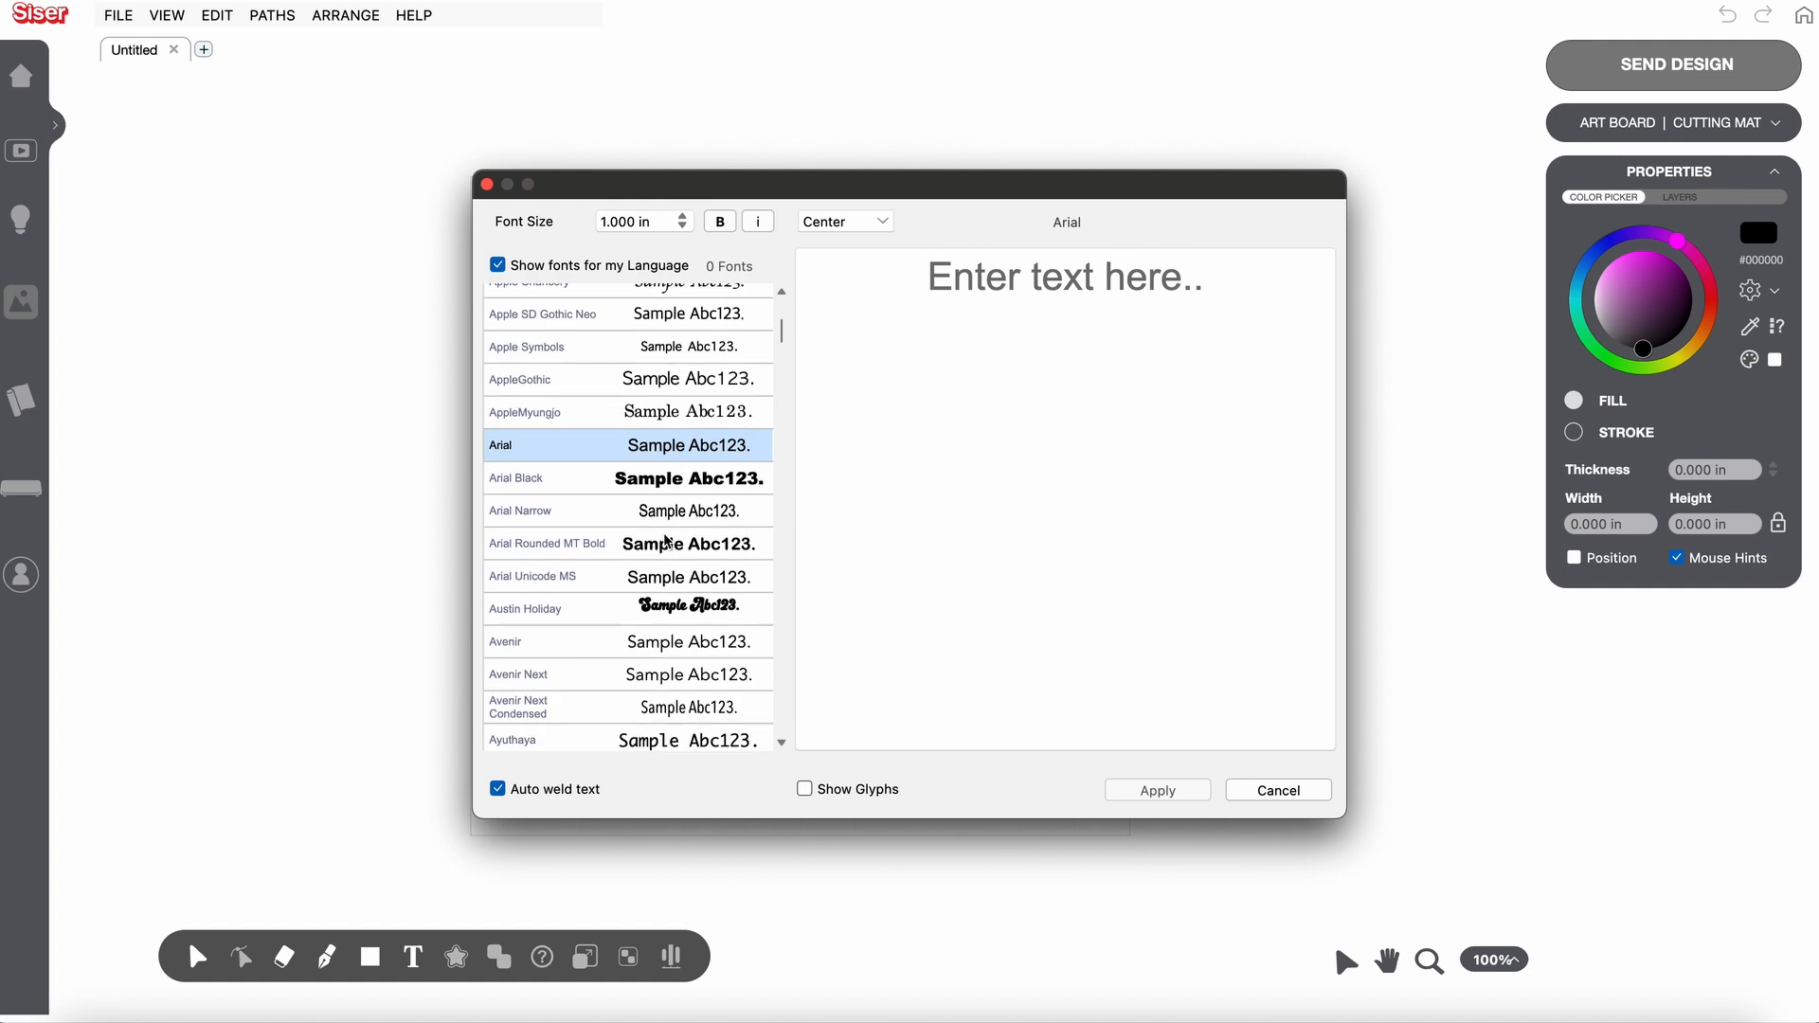
scroll(668, 541, "up", 5)
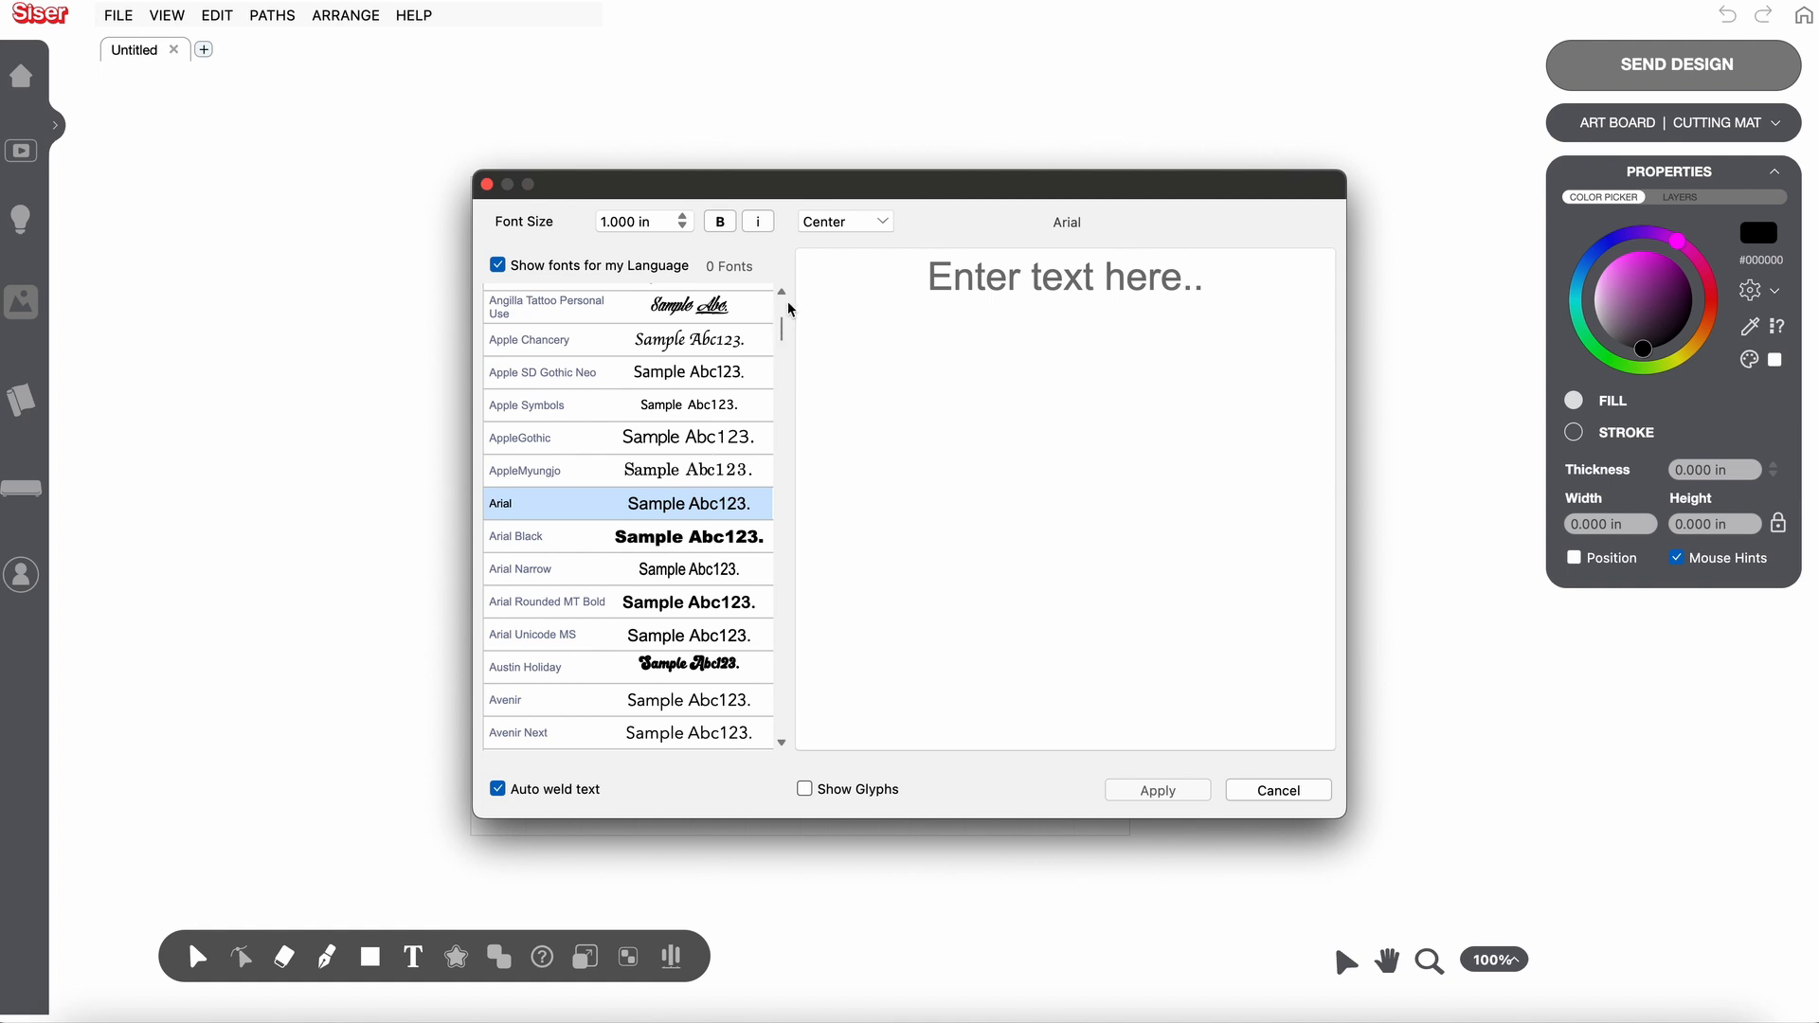
left_click(781, 294)
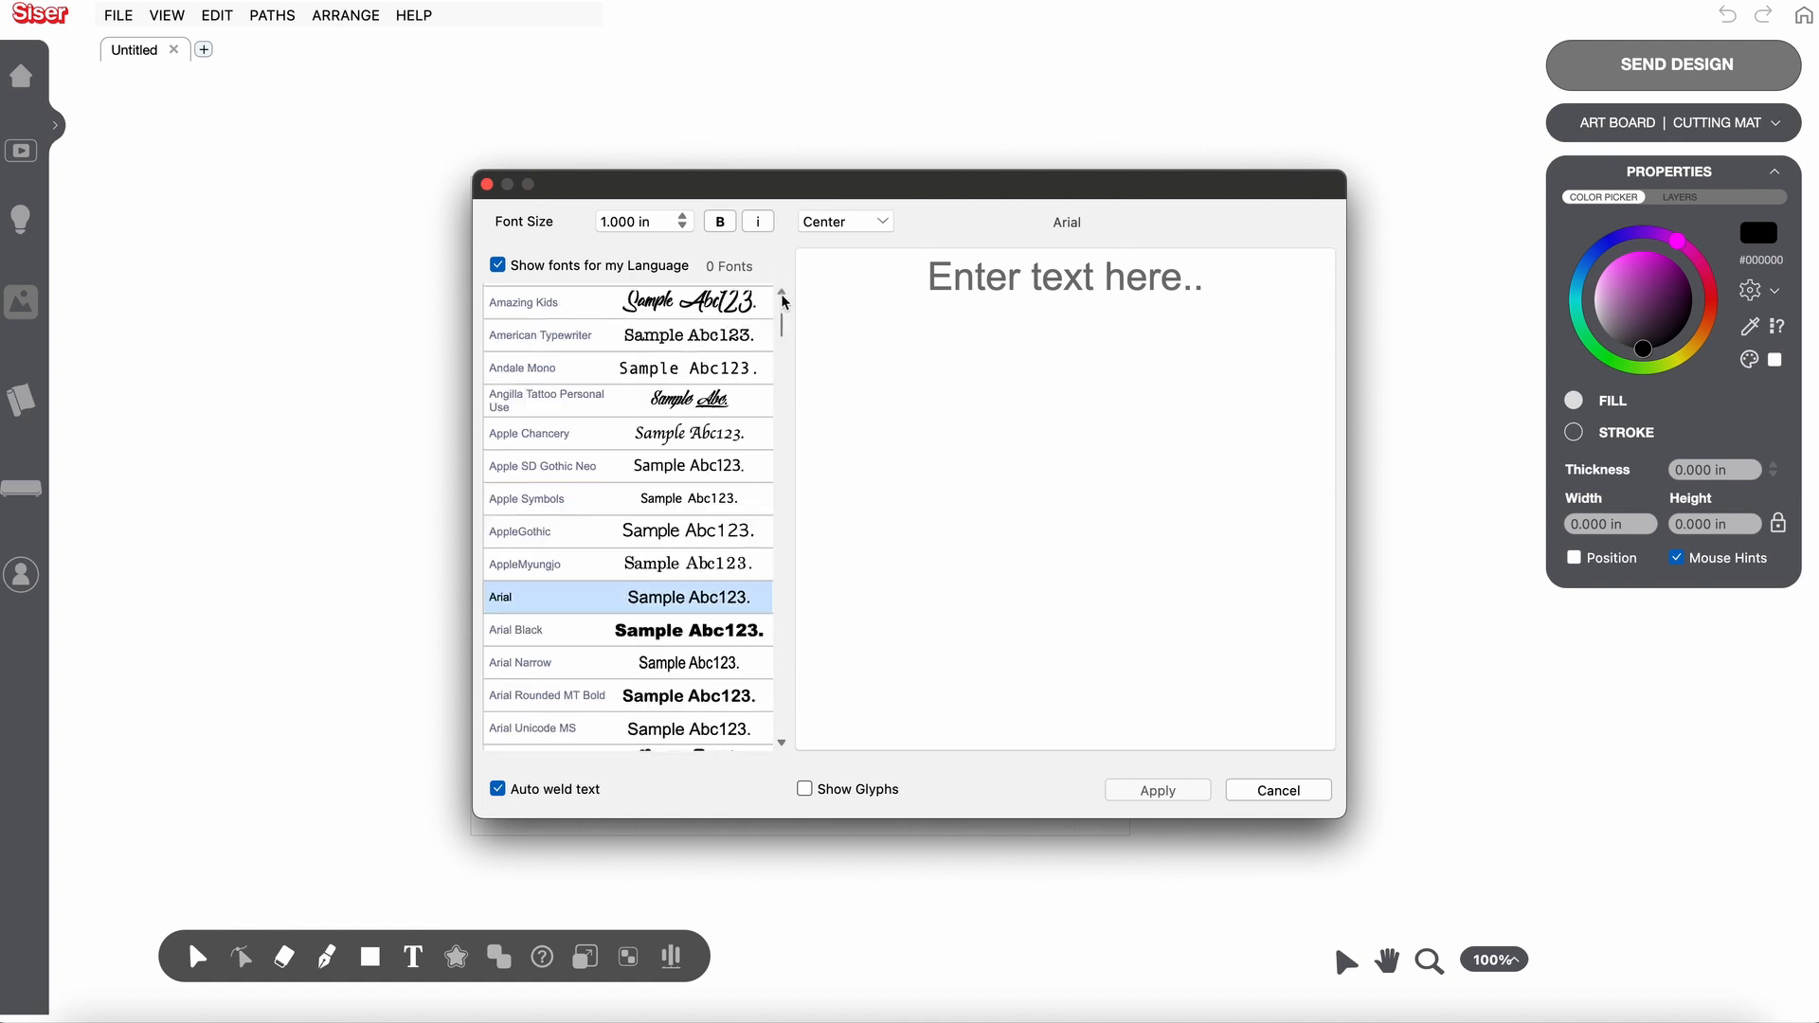
left_click(782, 294)
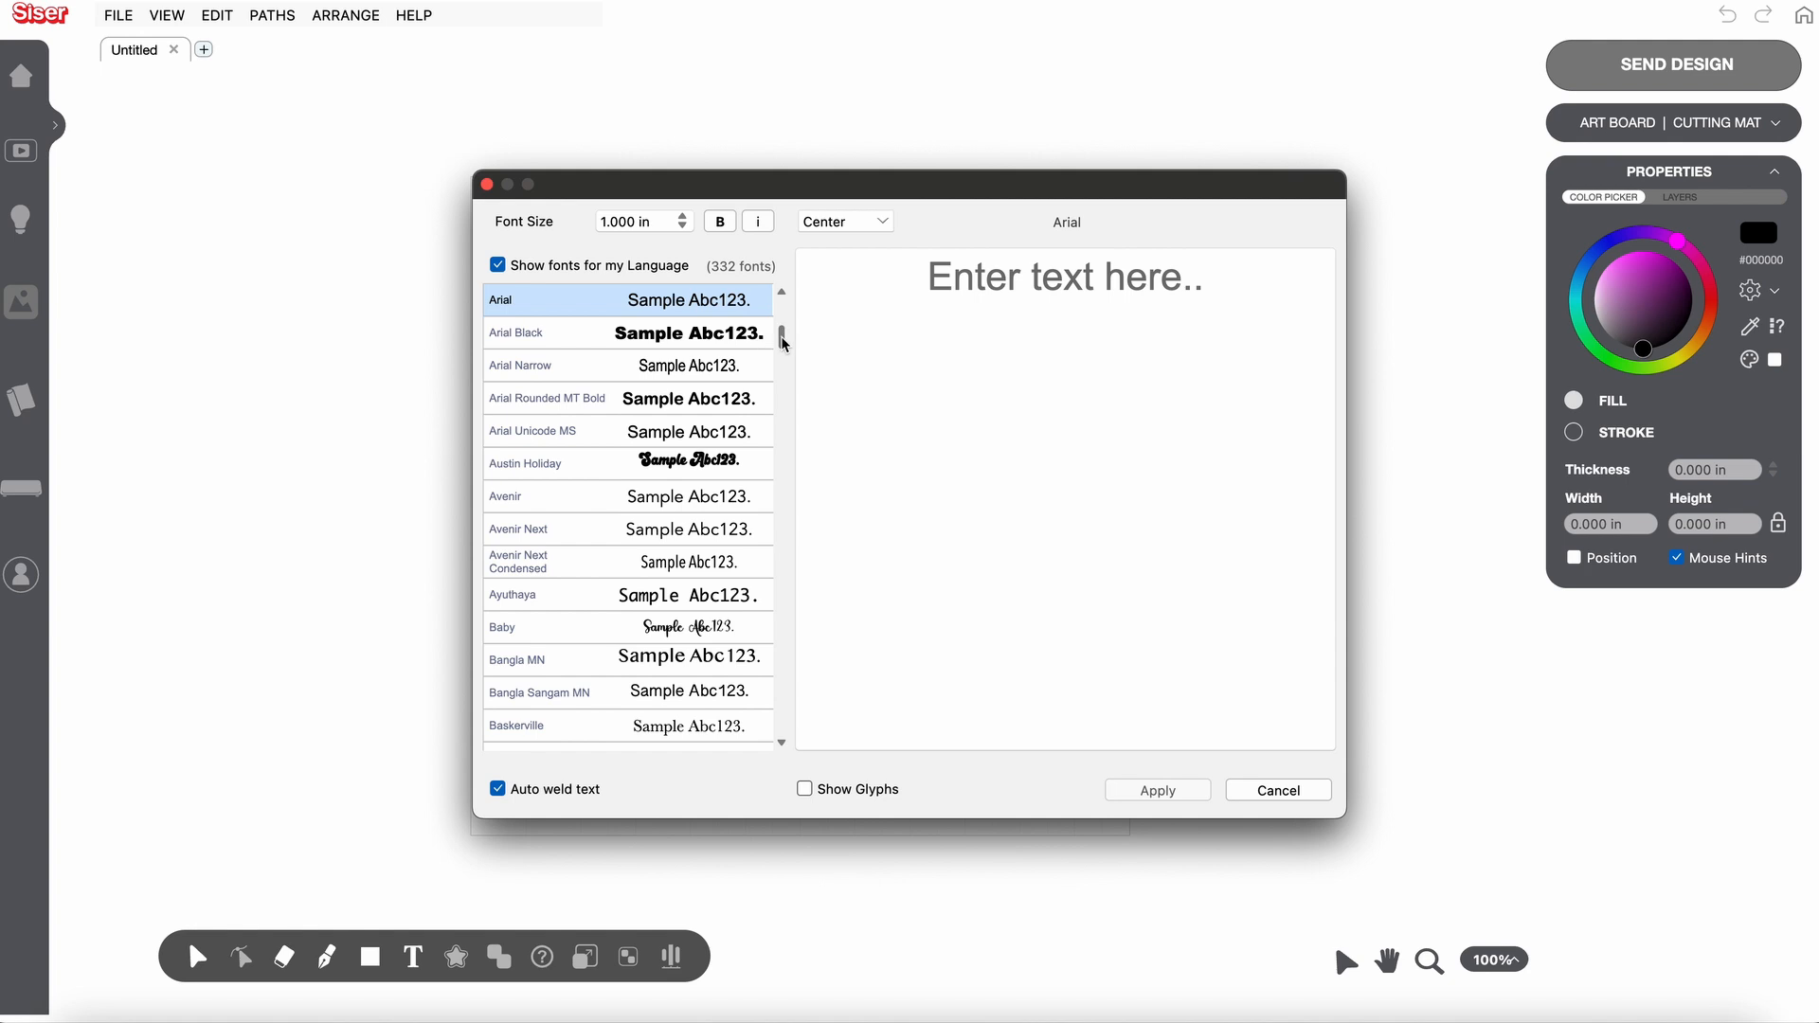
left_click_drag(782, 341, 784, 382)
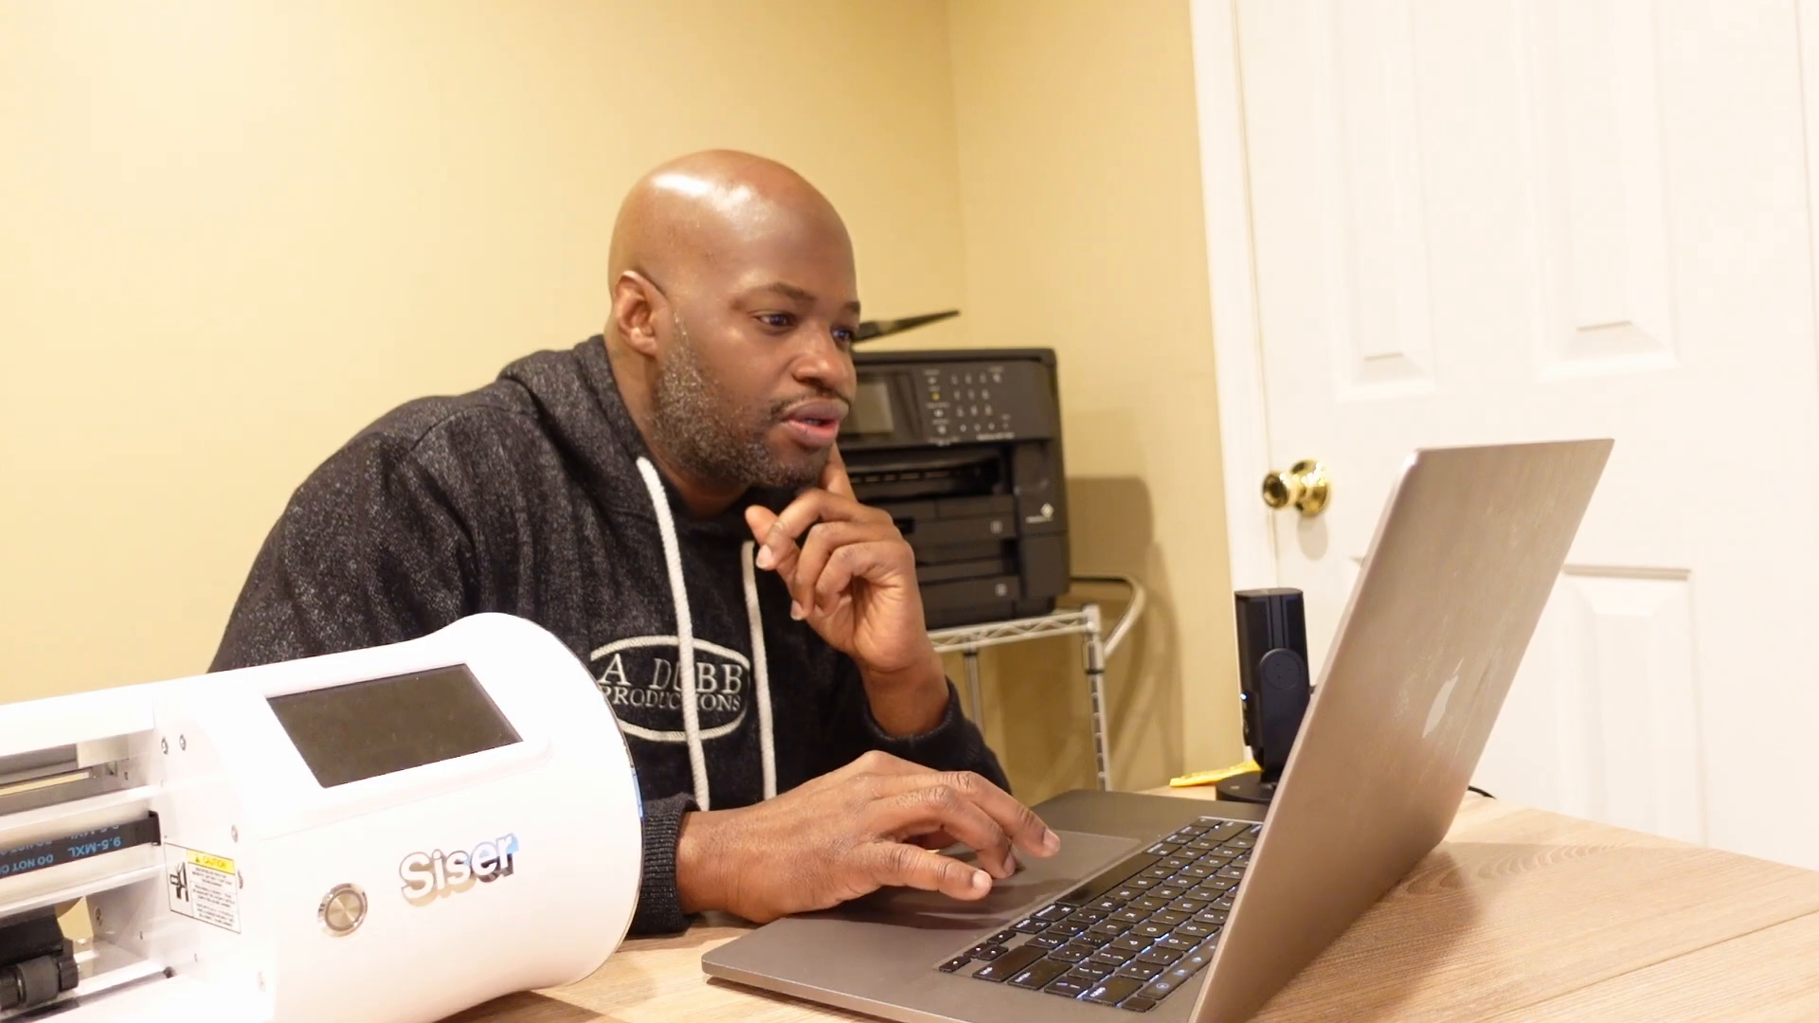
left_click(699, 375)
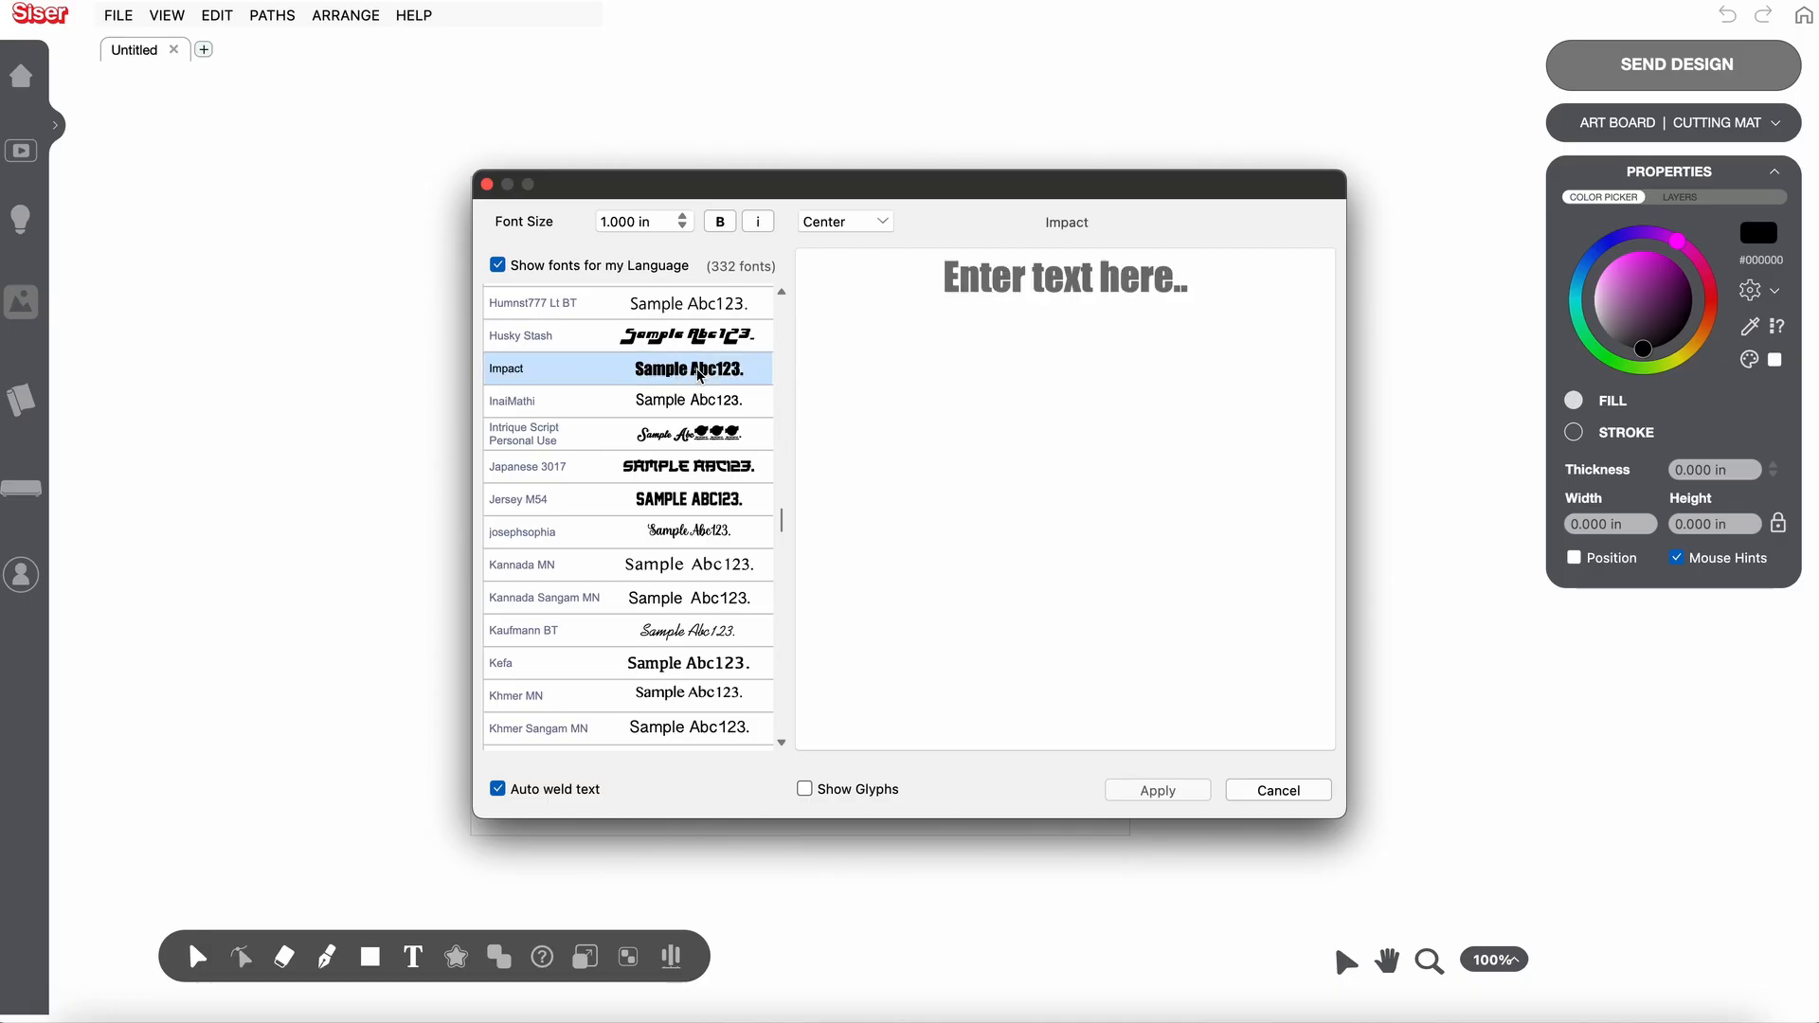
- Enter the text BLACKBEAR and place it on the artboard
left_click(1037, 284)
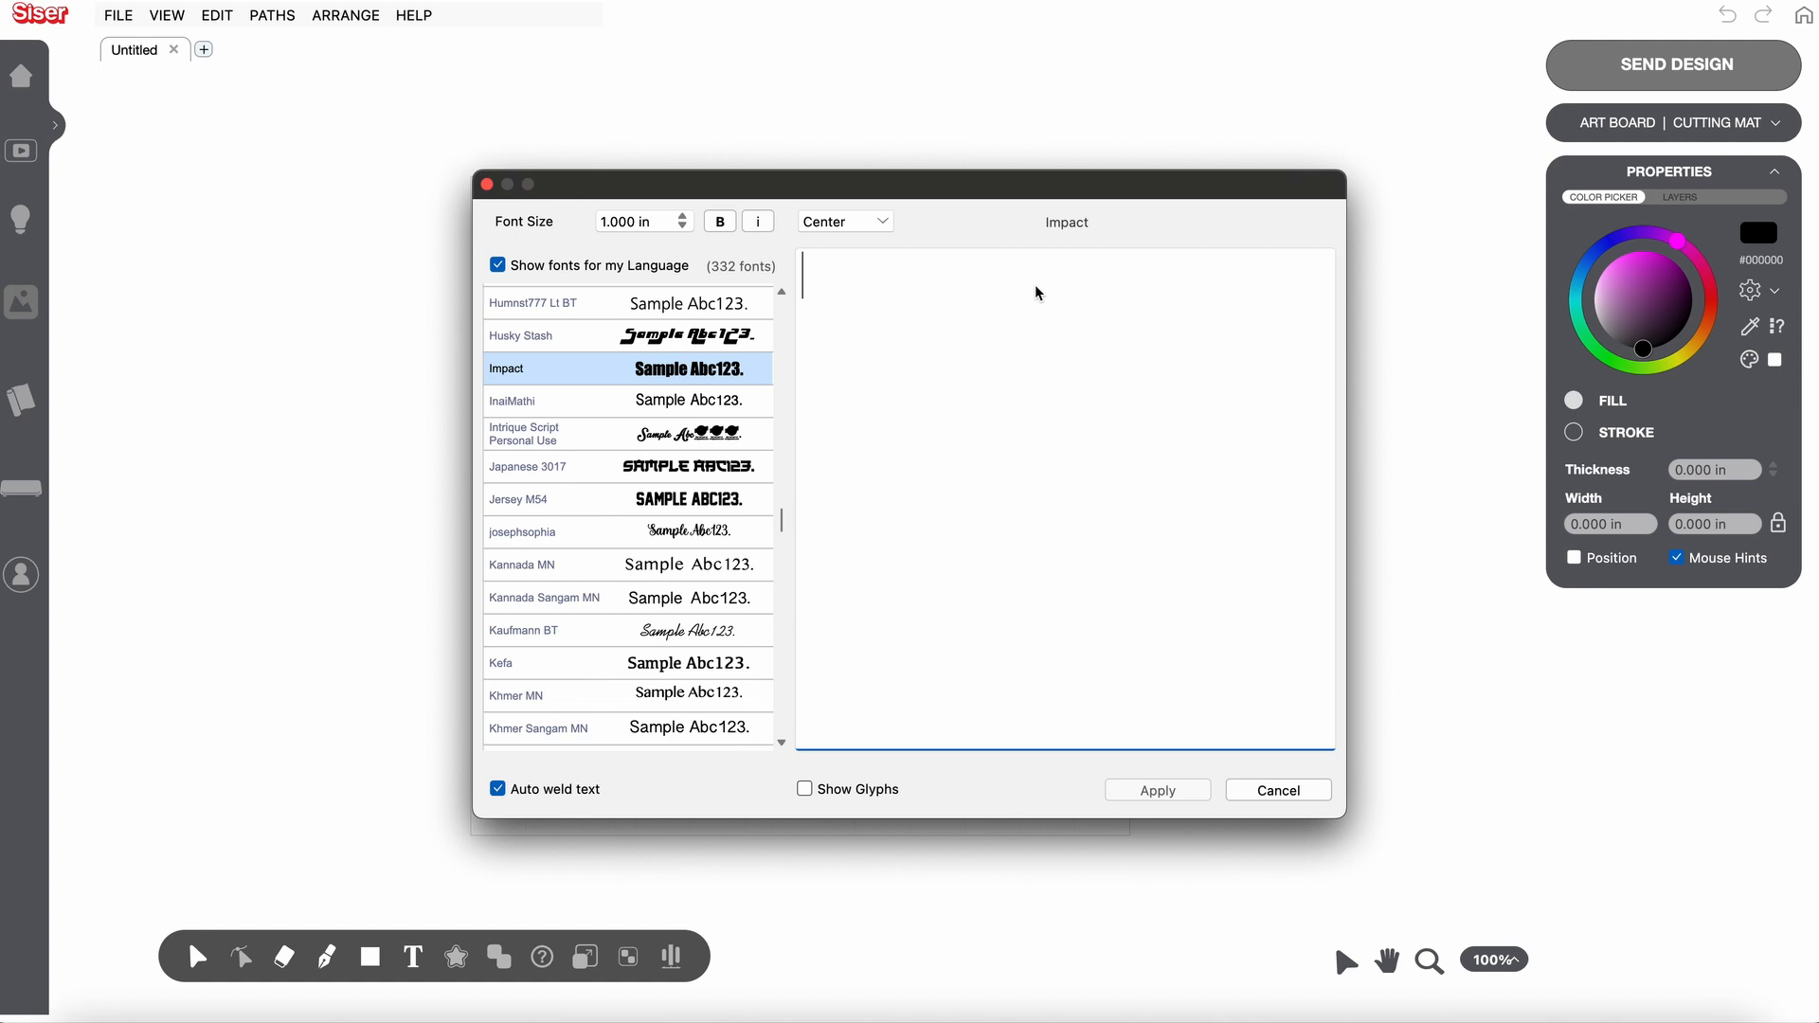
type("BLAC")
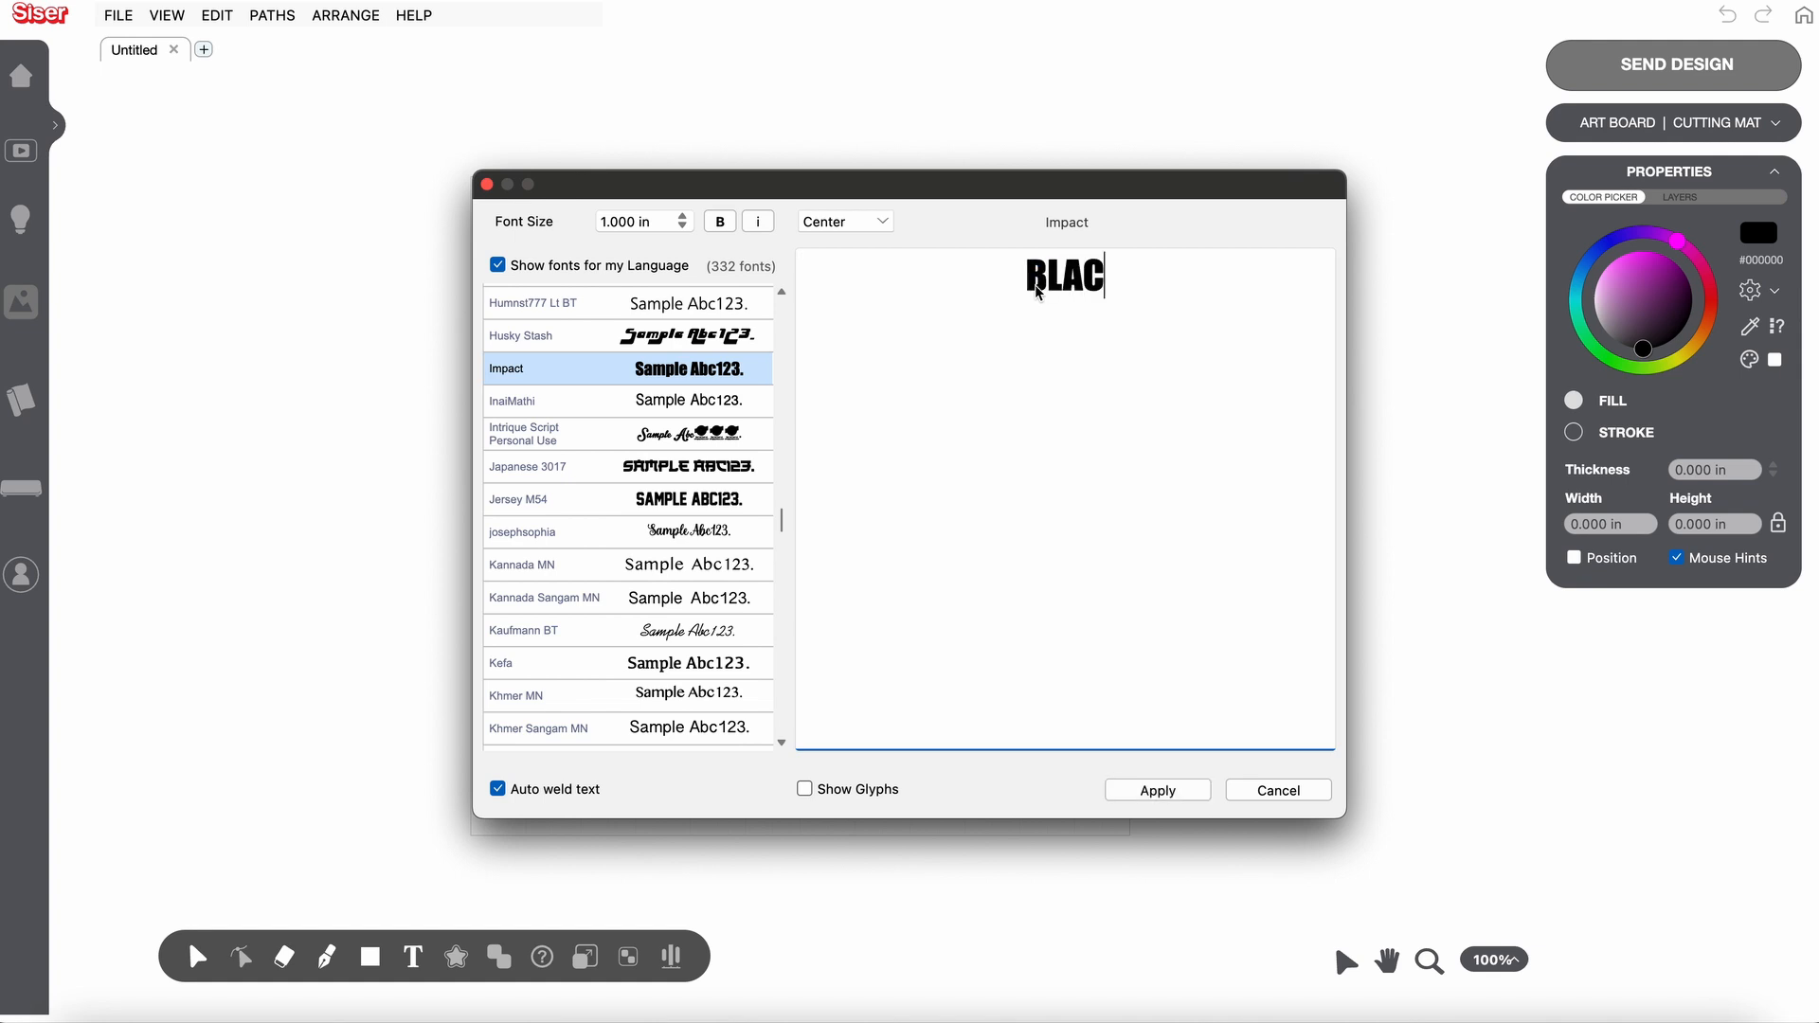
type("KB")
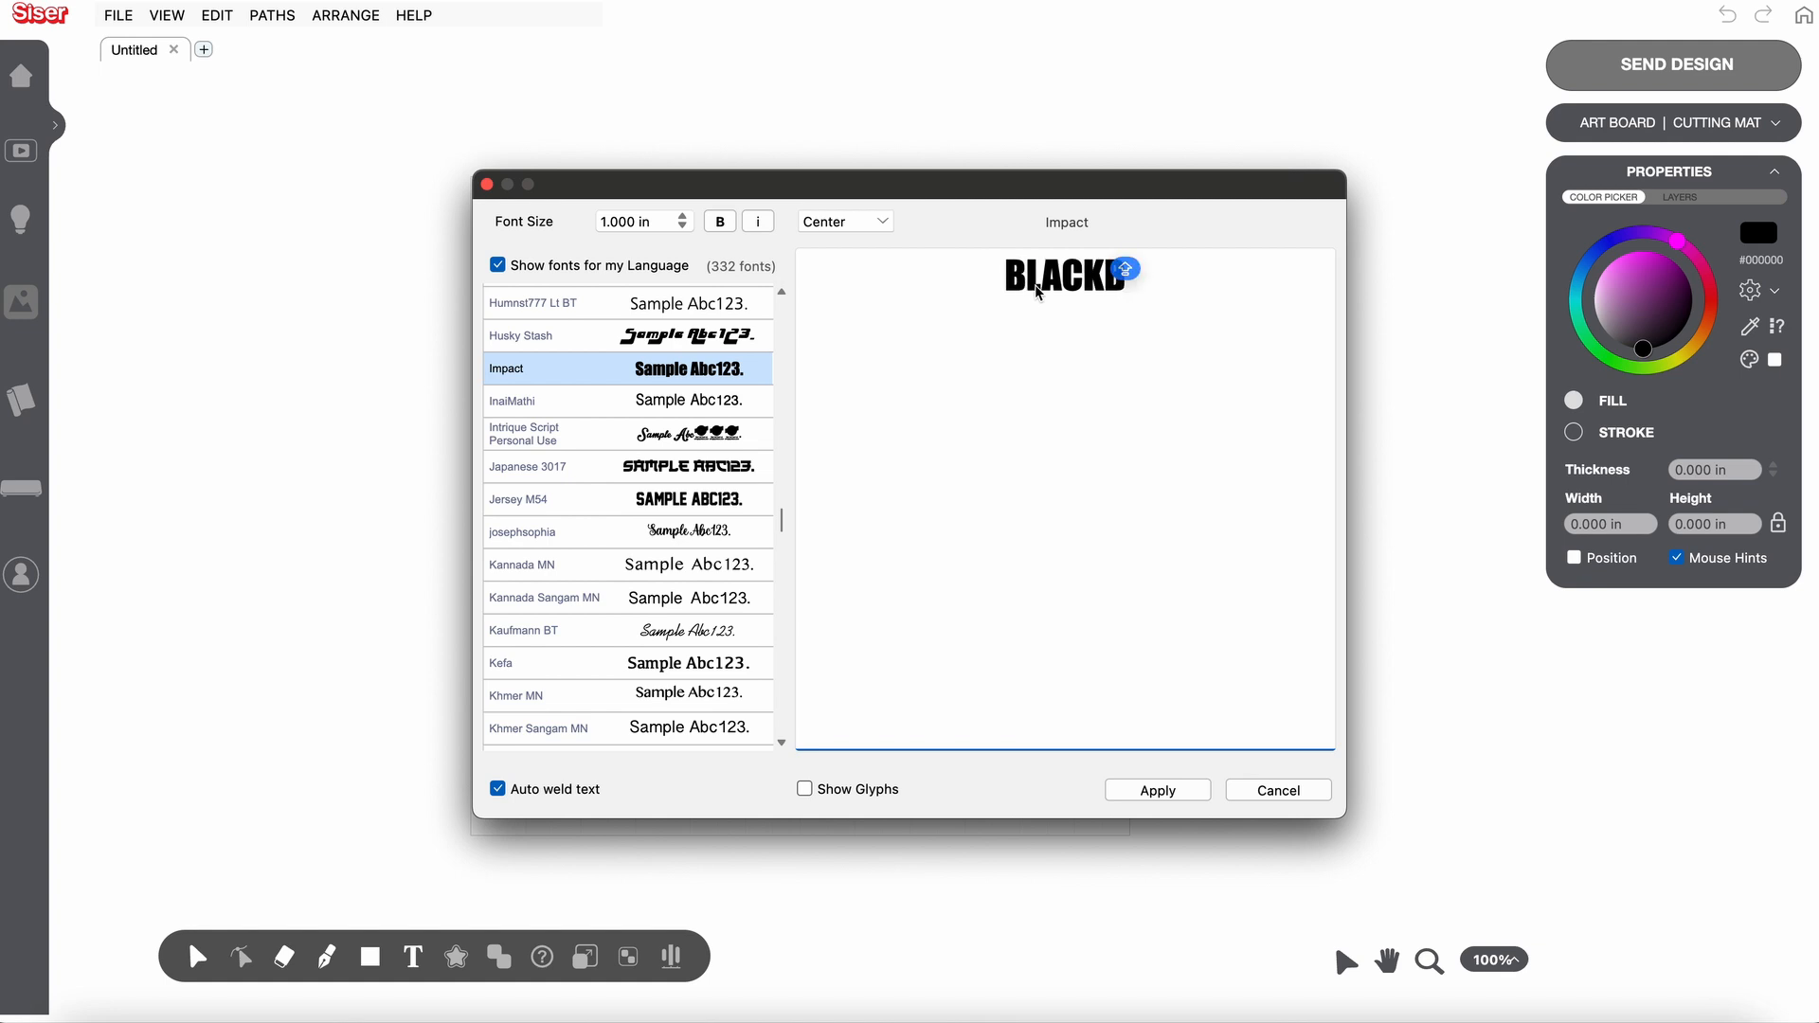
type("EAR")
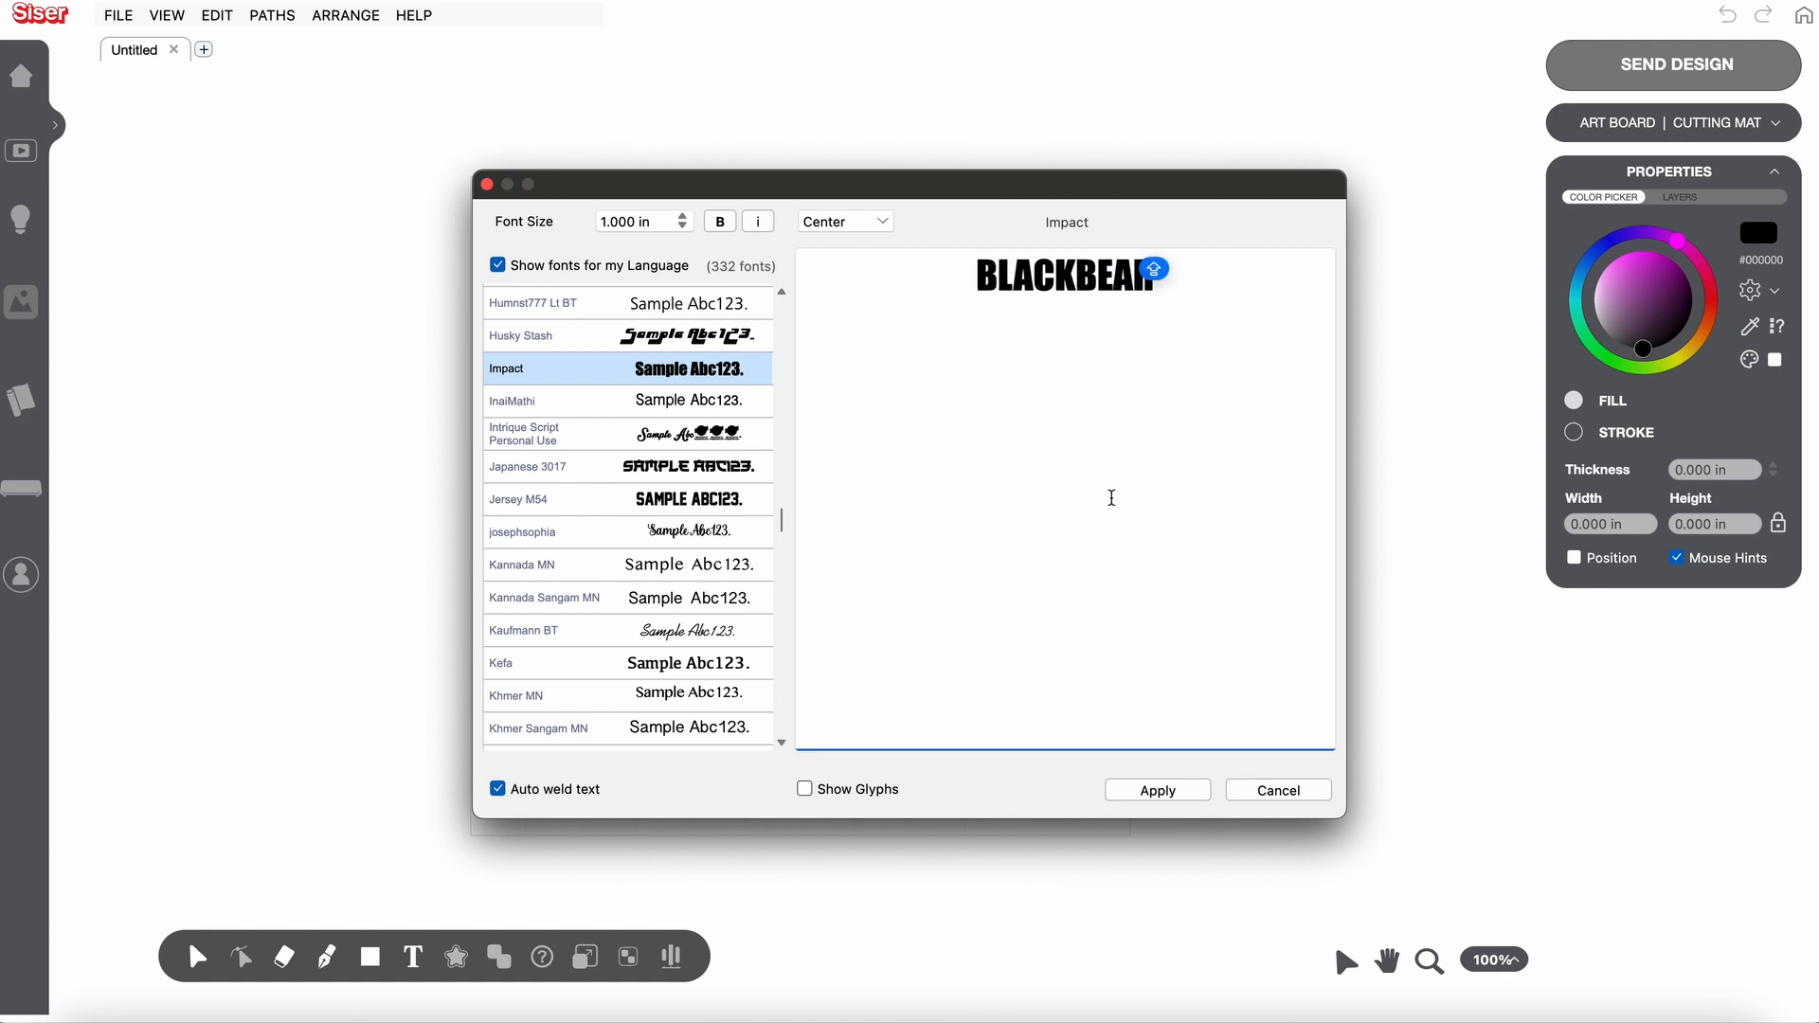
left_click(1175, 787)
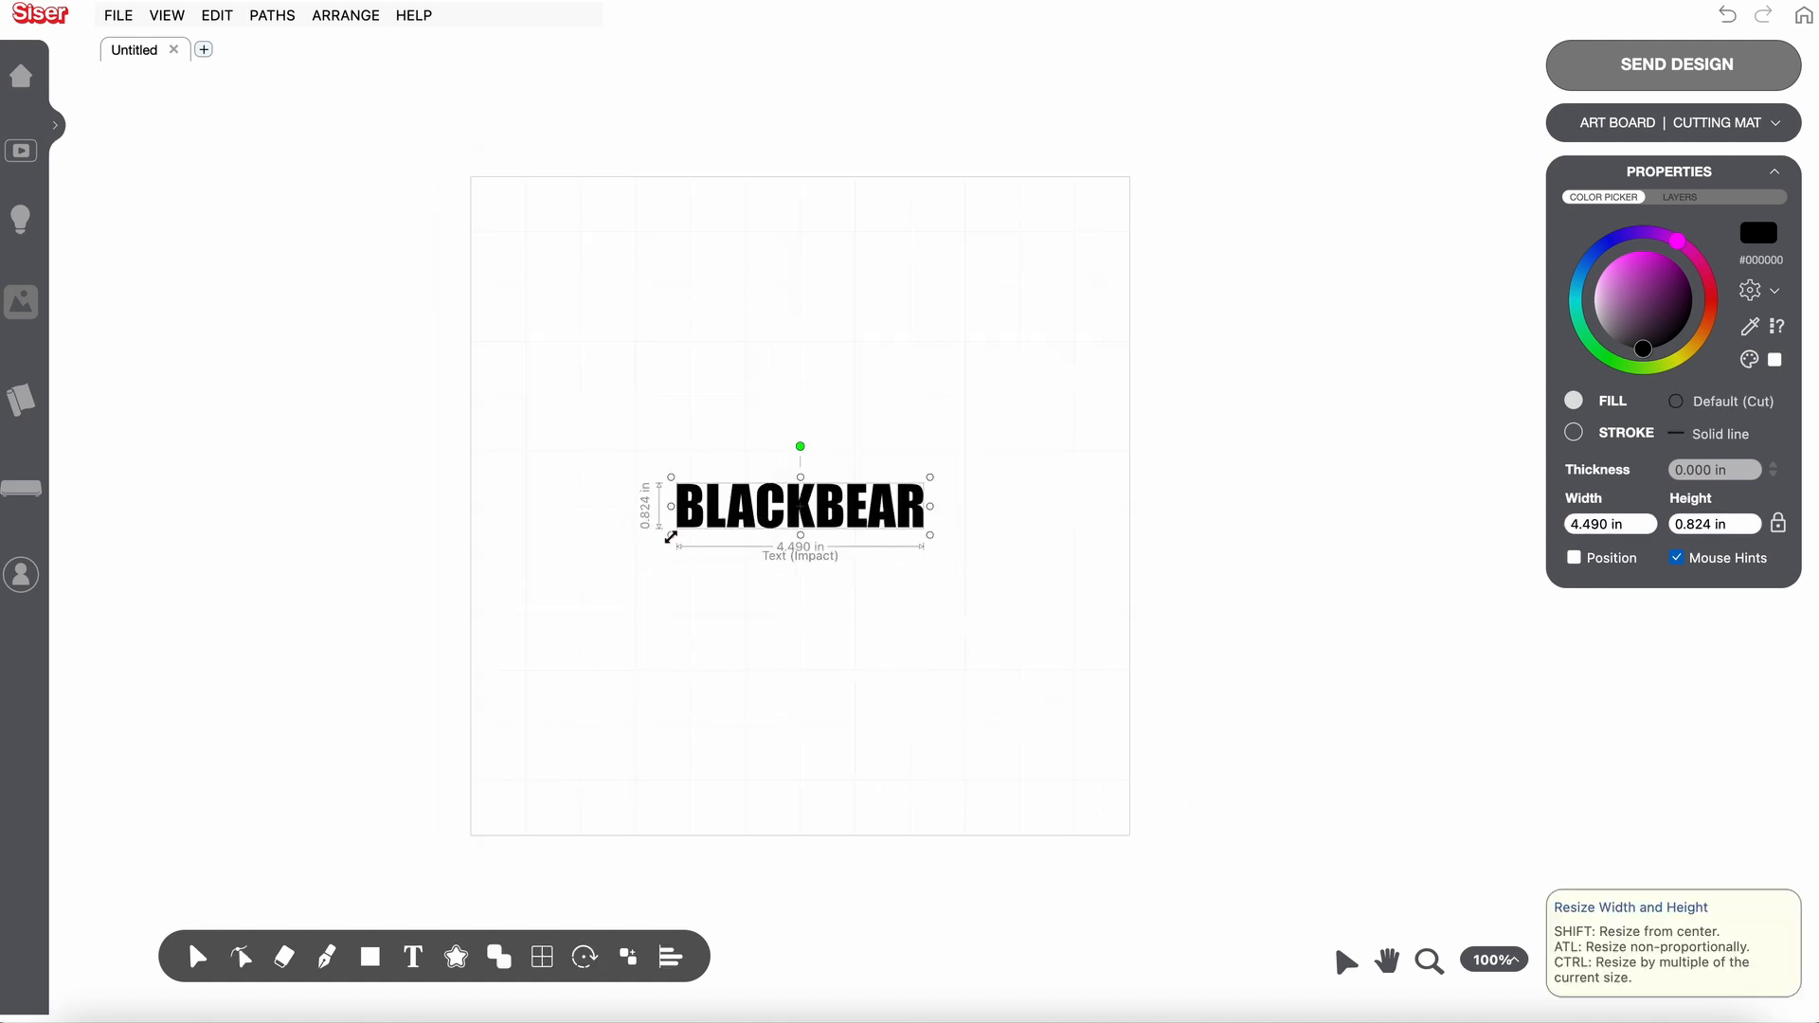
- Set the BLACKBEAR text's width to 10 in and move it near the upper edge of the cutting mat
left_click_drag(671, 535, 567, 632)
left_click(1582, 528)
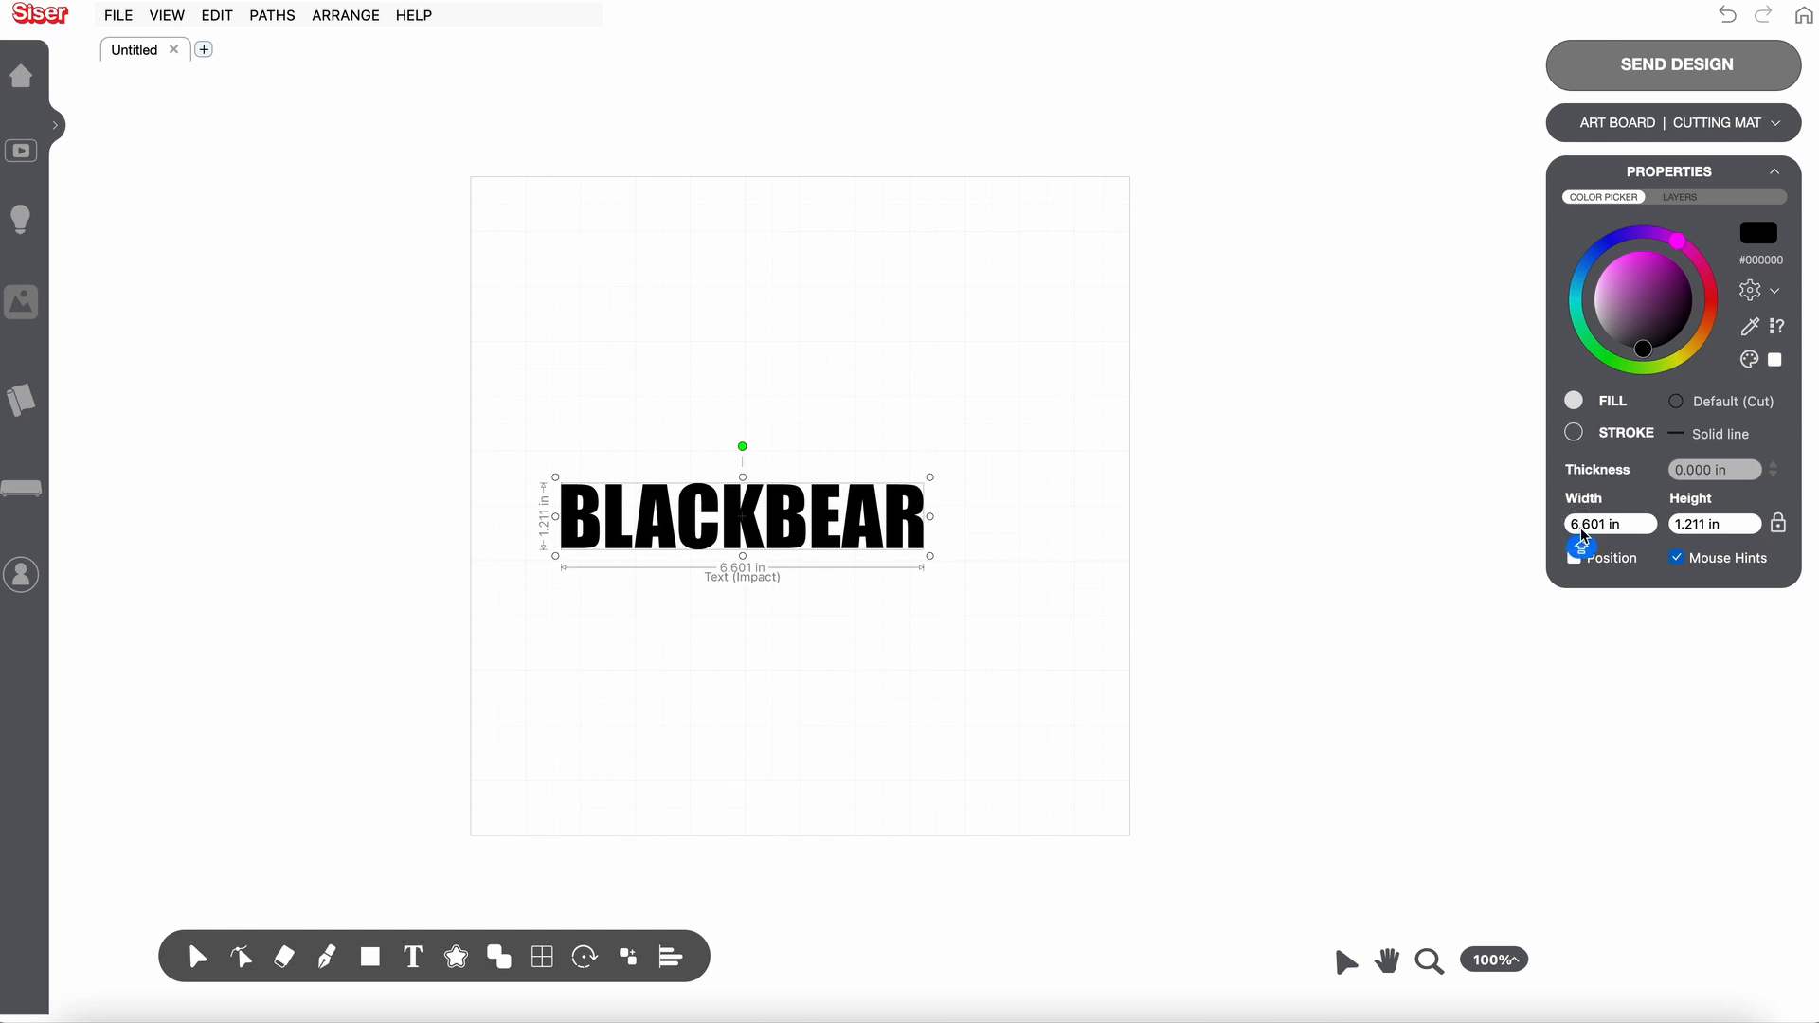
left_click(1592, 523)
double_click(1602, 521)
type("10")
key("Return")
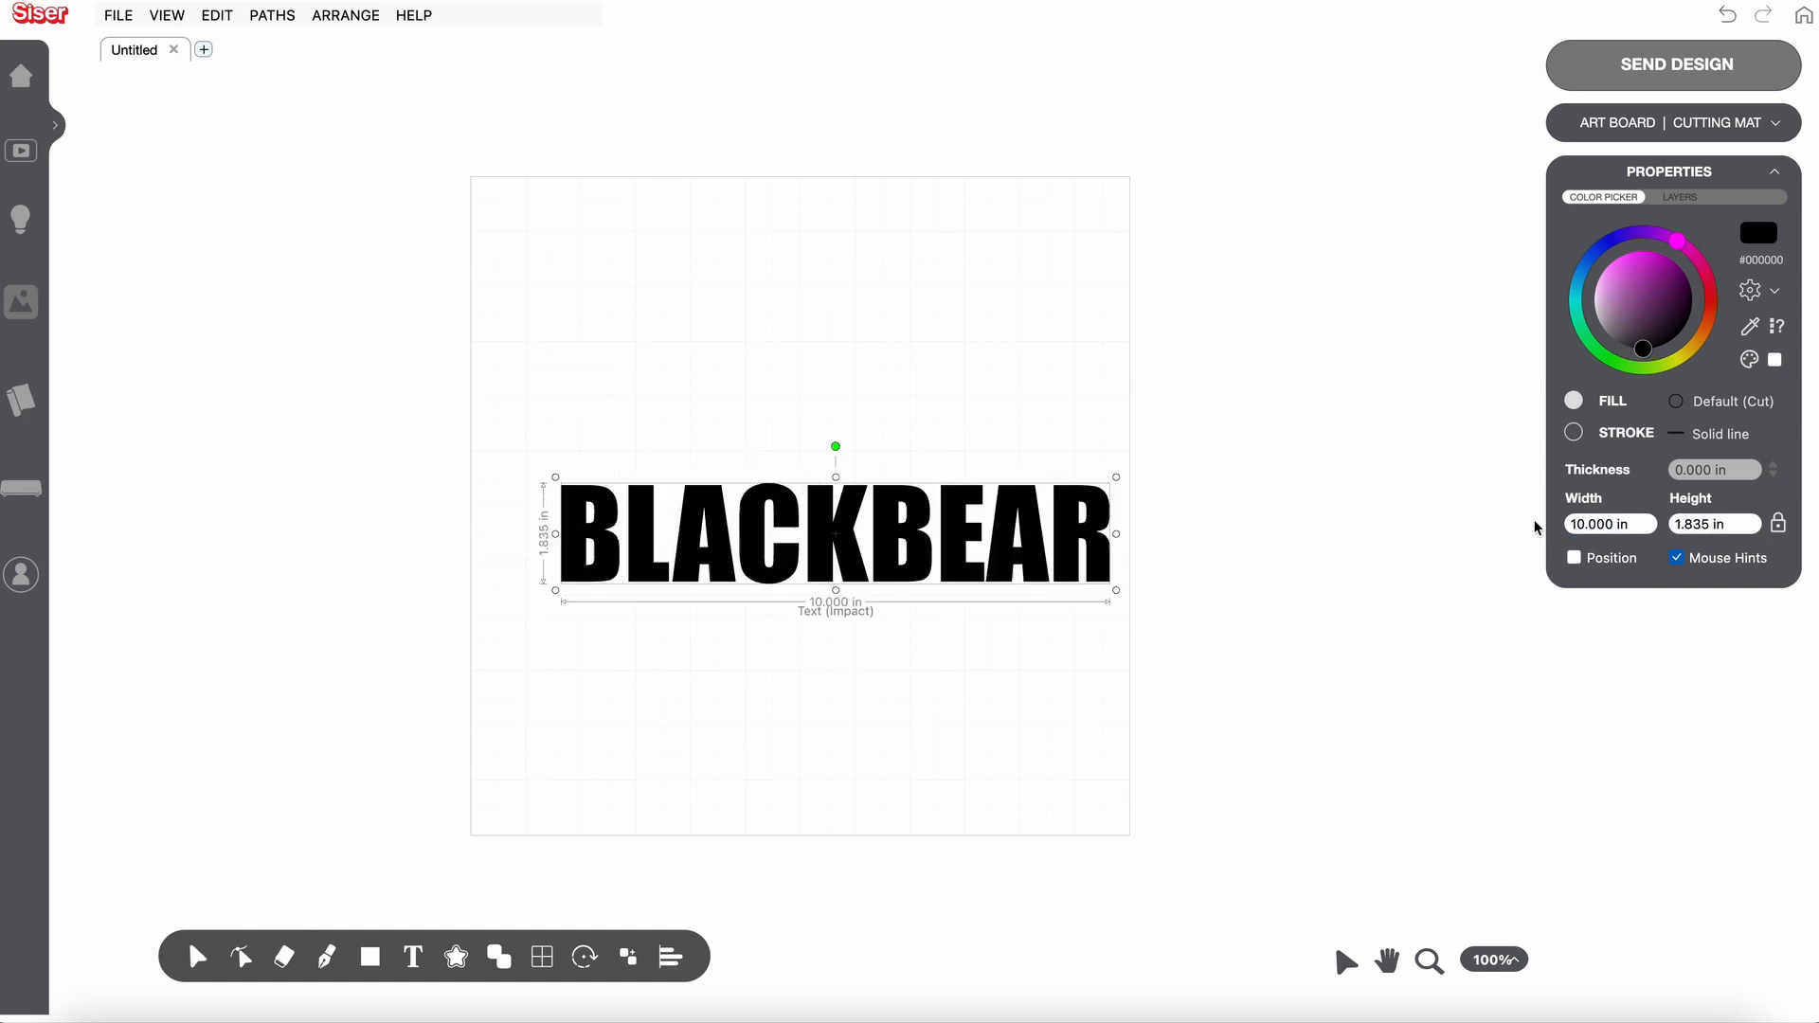
left_click_drag(855, 554, 822, 315)
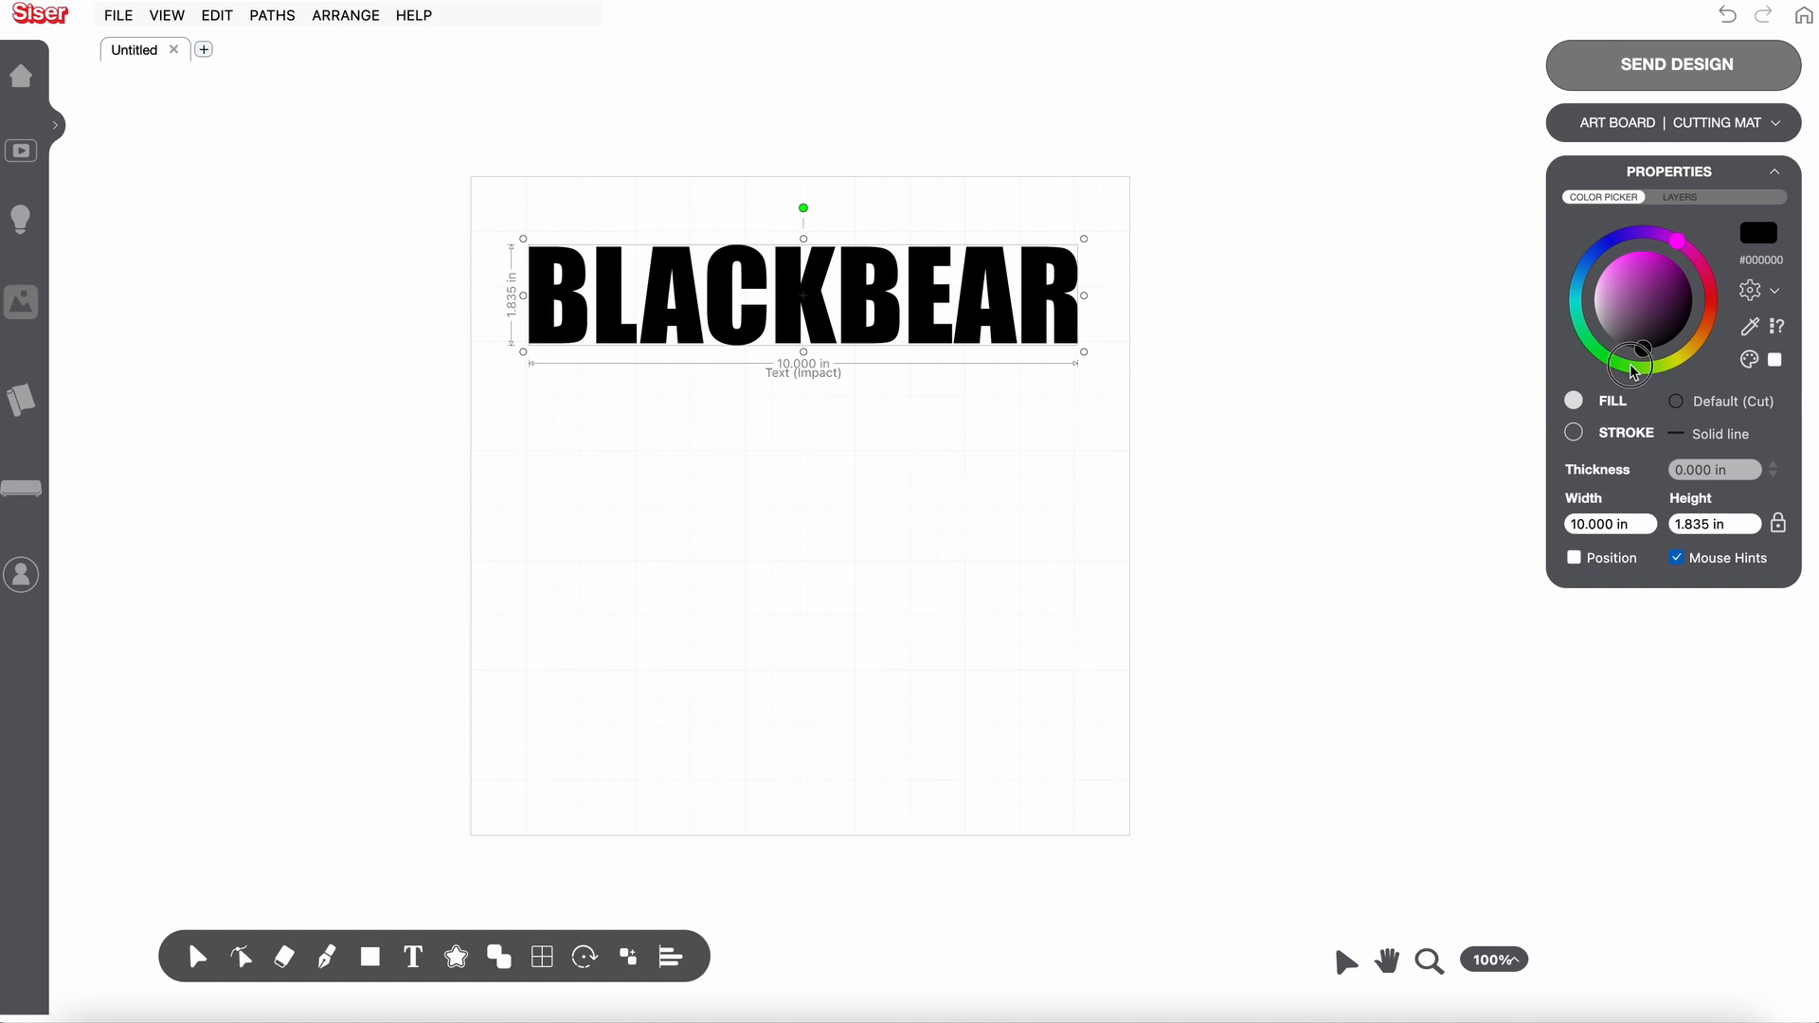
- Recolour the BLACKBEAR text bright green (#39D317) and deselect it
mouse_move(1645, 349)
left_mouse_down()
mouse_move(1632, 265)
mouse_move(1719, 334)
mouse_move(1673, 382)
mouse_move(1612, 363)
left_mouse_up()
left_click_drag(1656, 287, 1651, 267)
left_click_drag(1614, 363, 1622, 377)
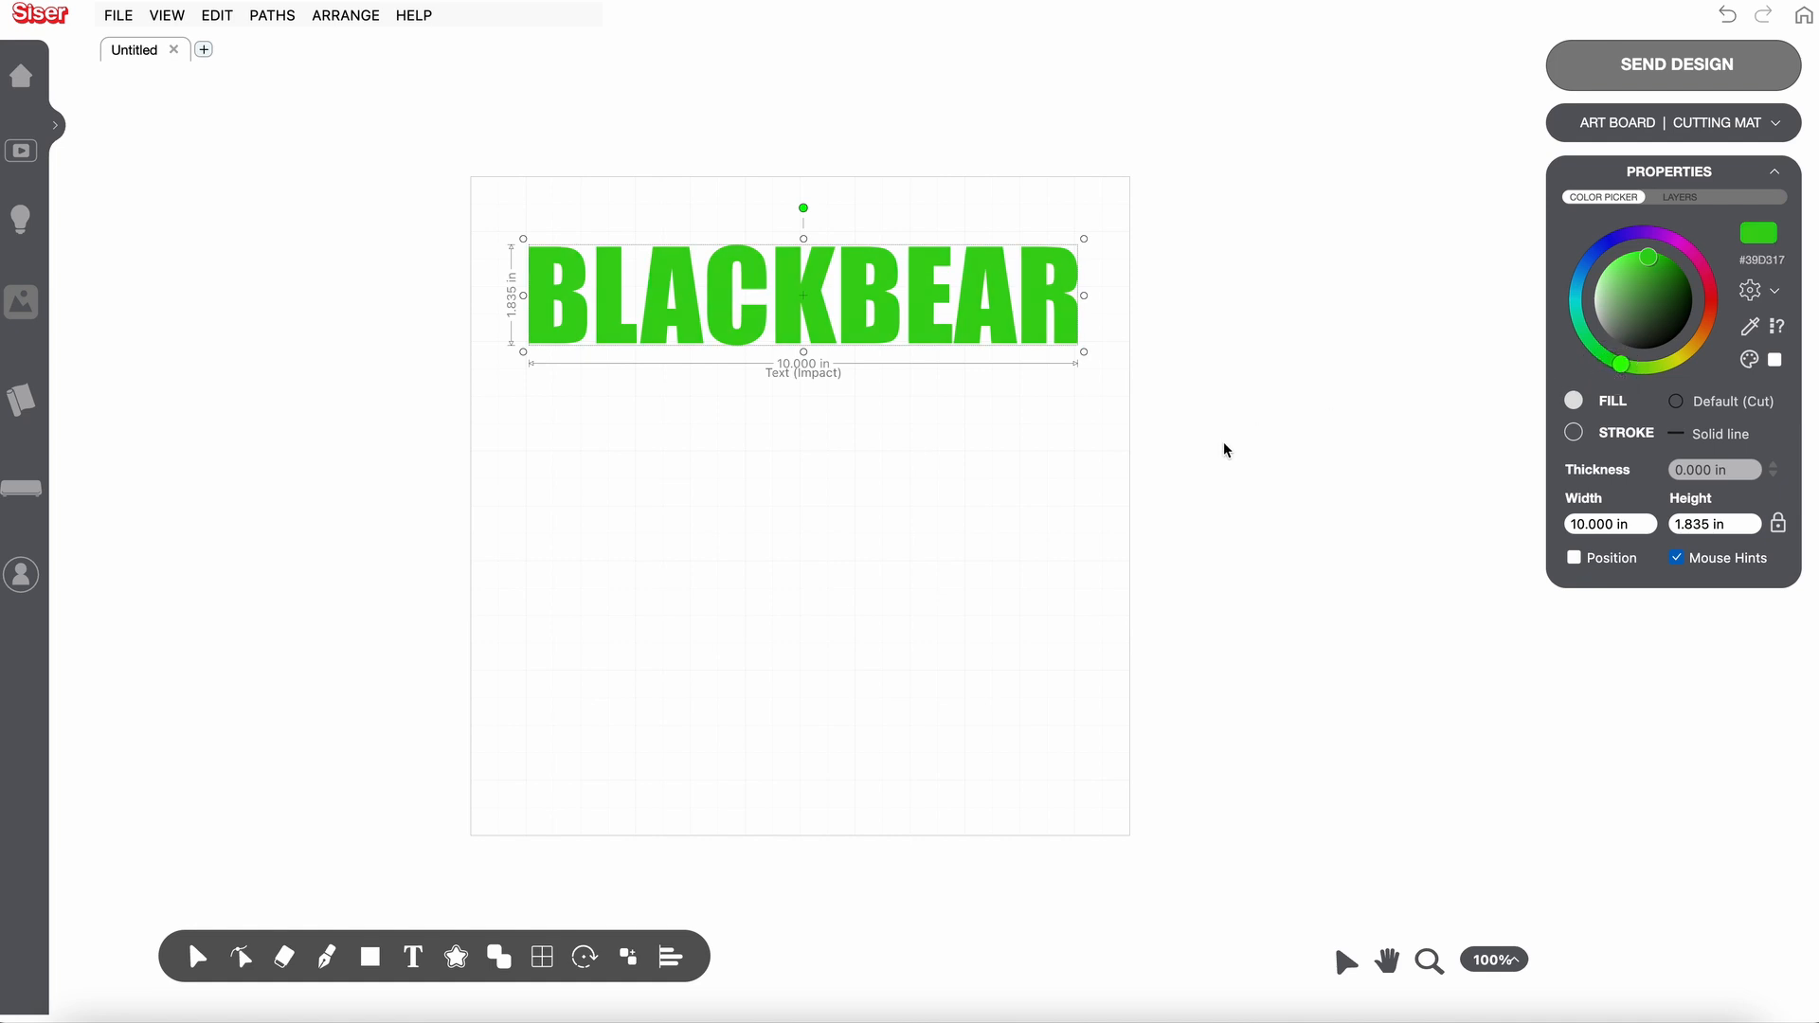
left_click(1069, 505)
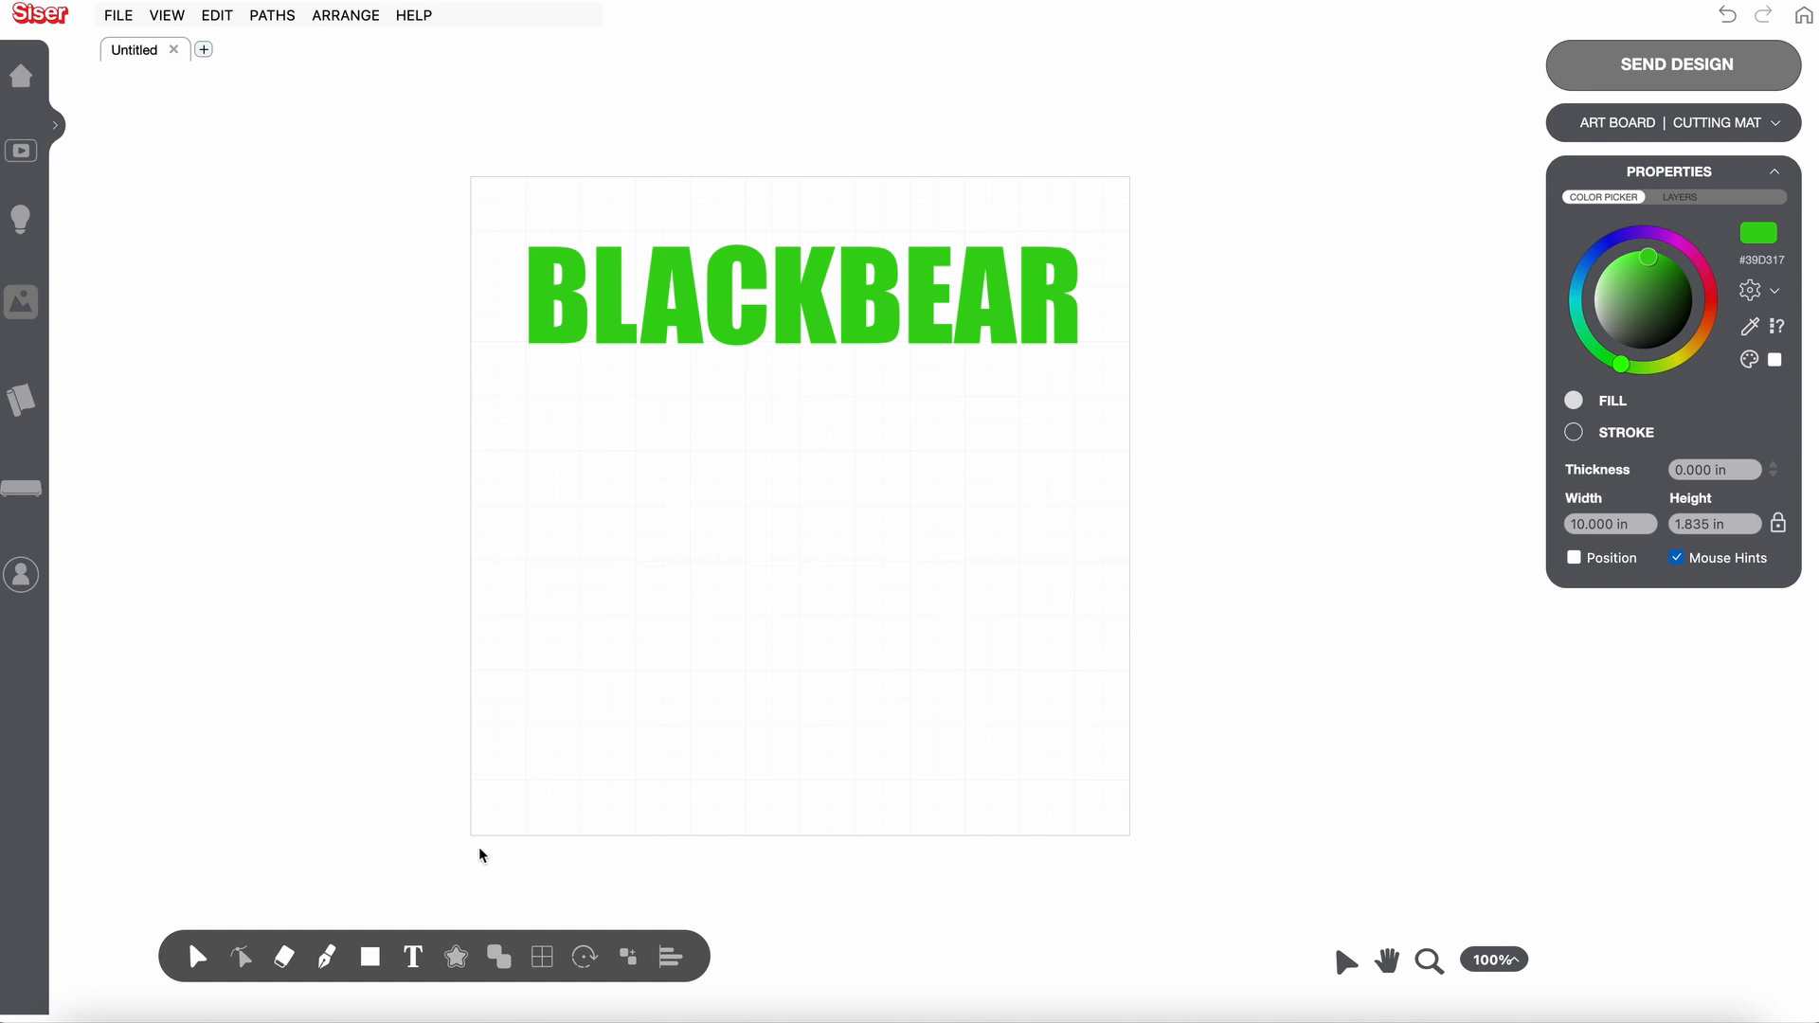
- Start a second text object and enter philly in lowercase letters
left_click(413, 959)
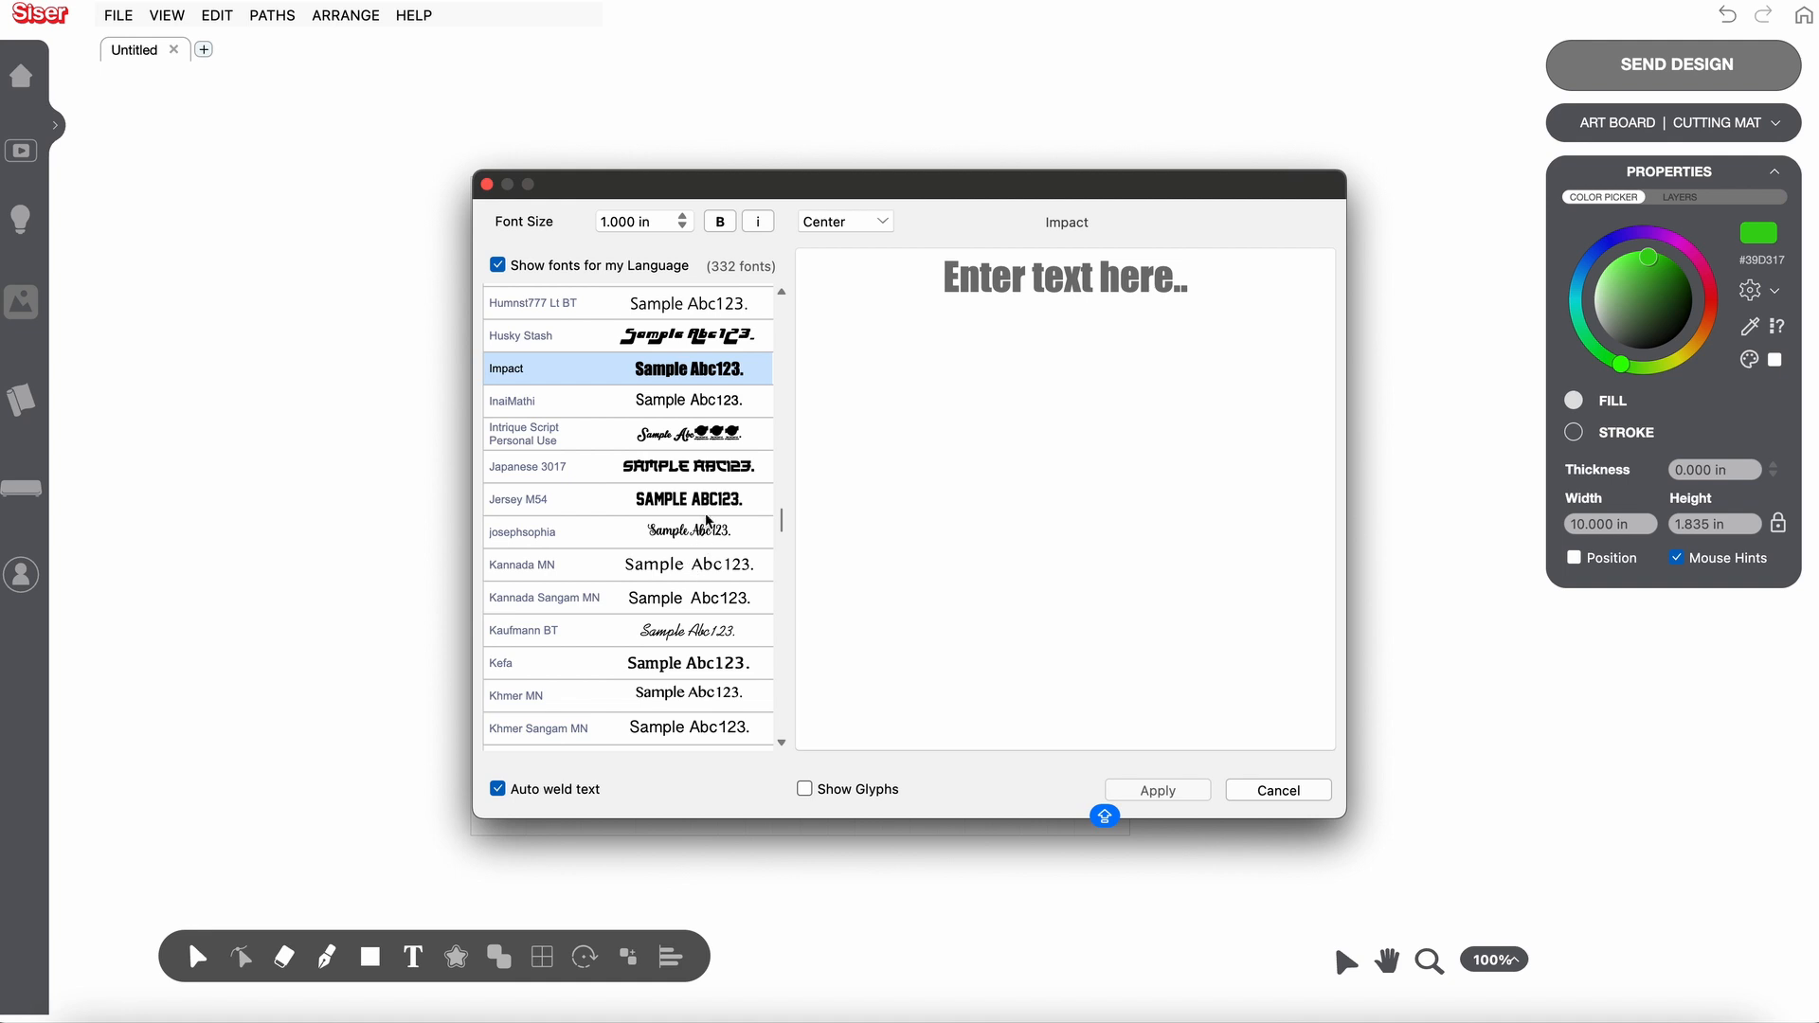
scroll(717, 428, "up", 1)
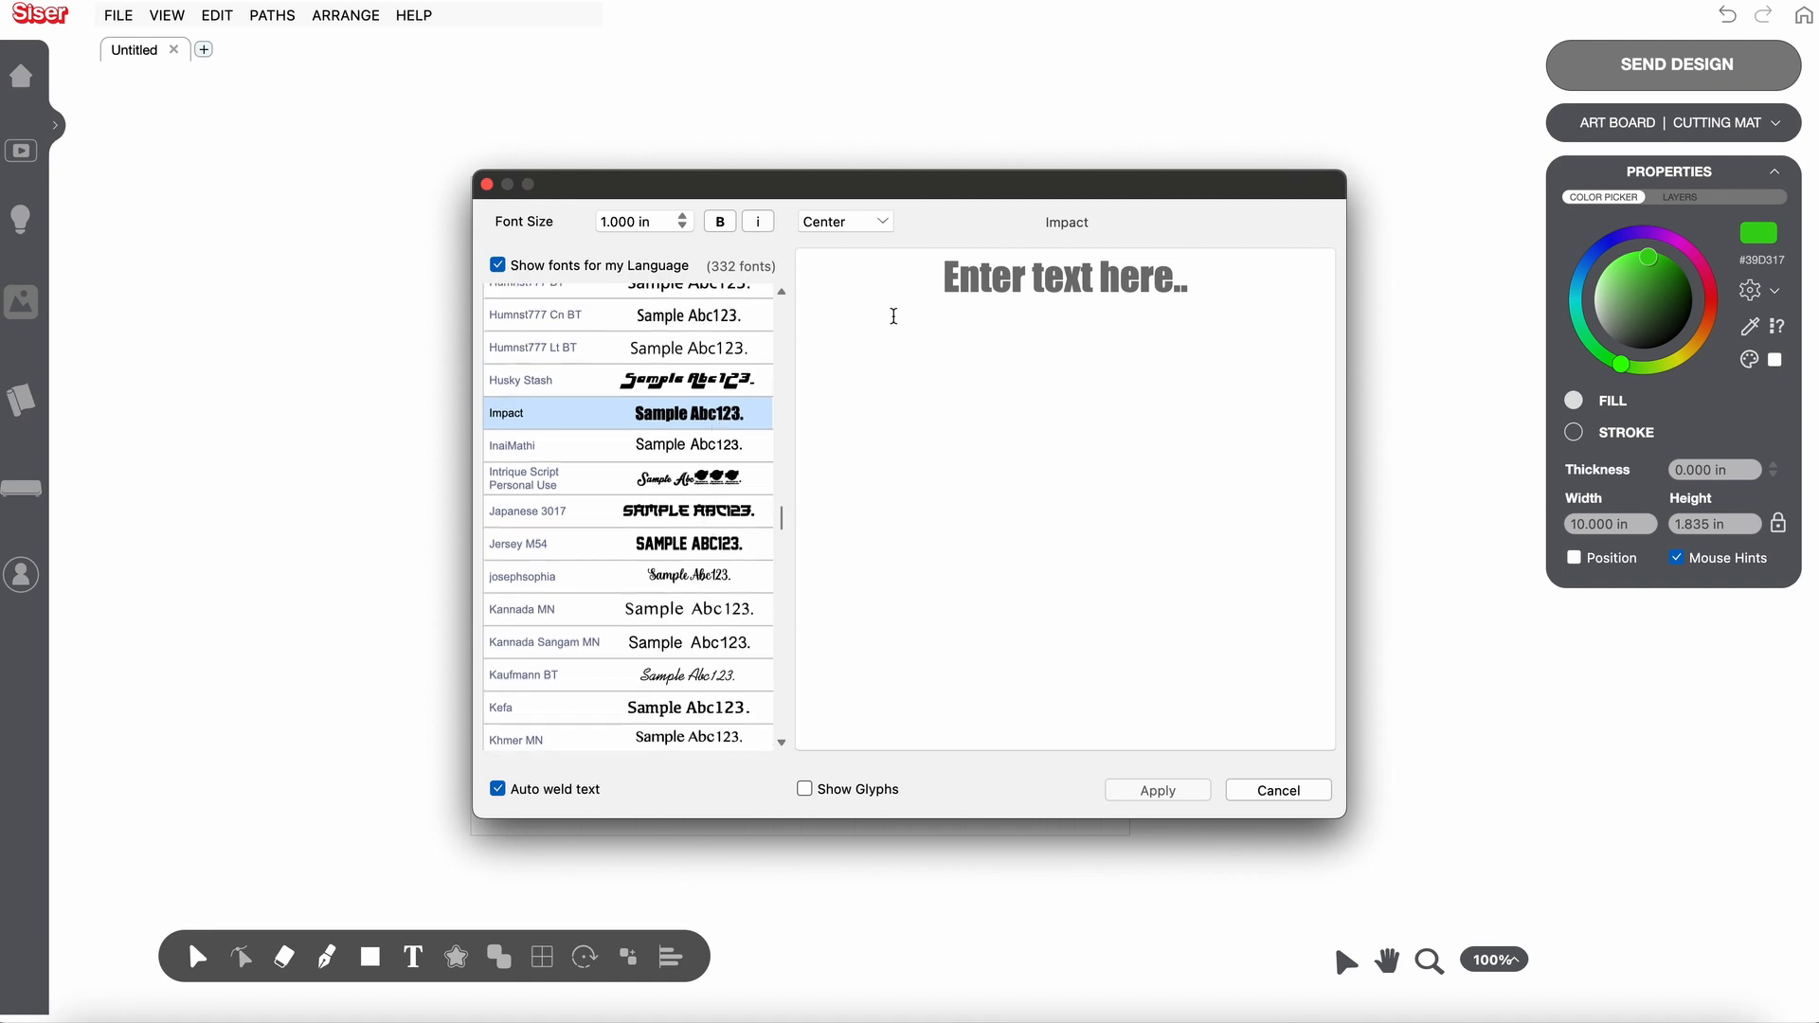
left_click(969, 287)
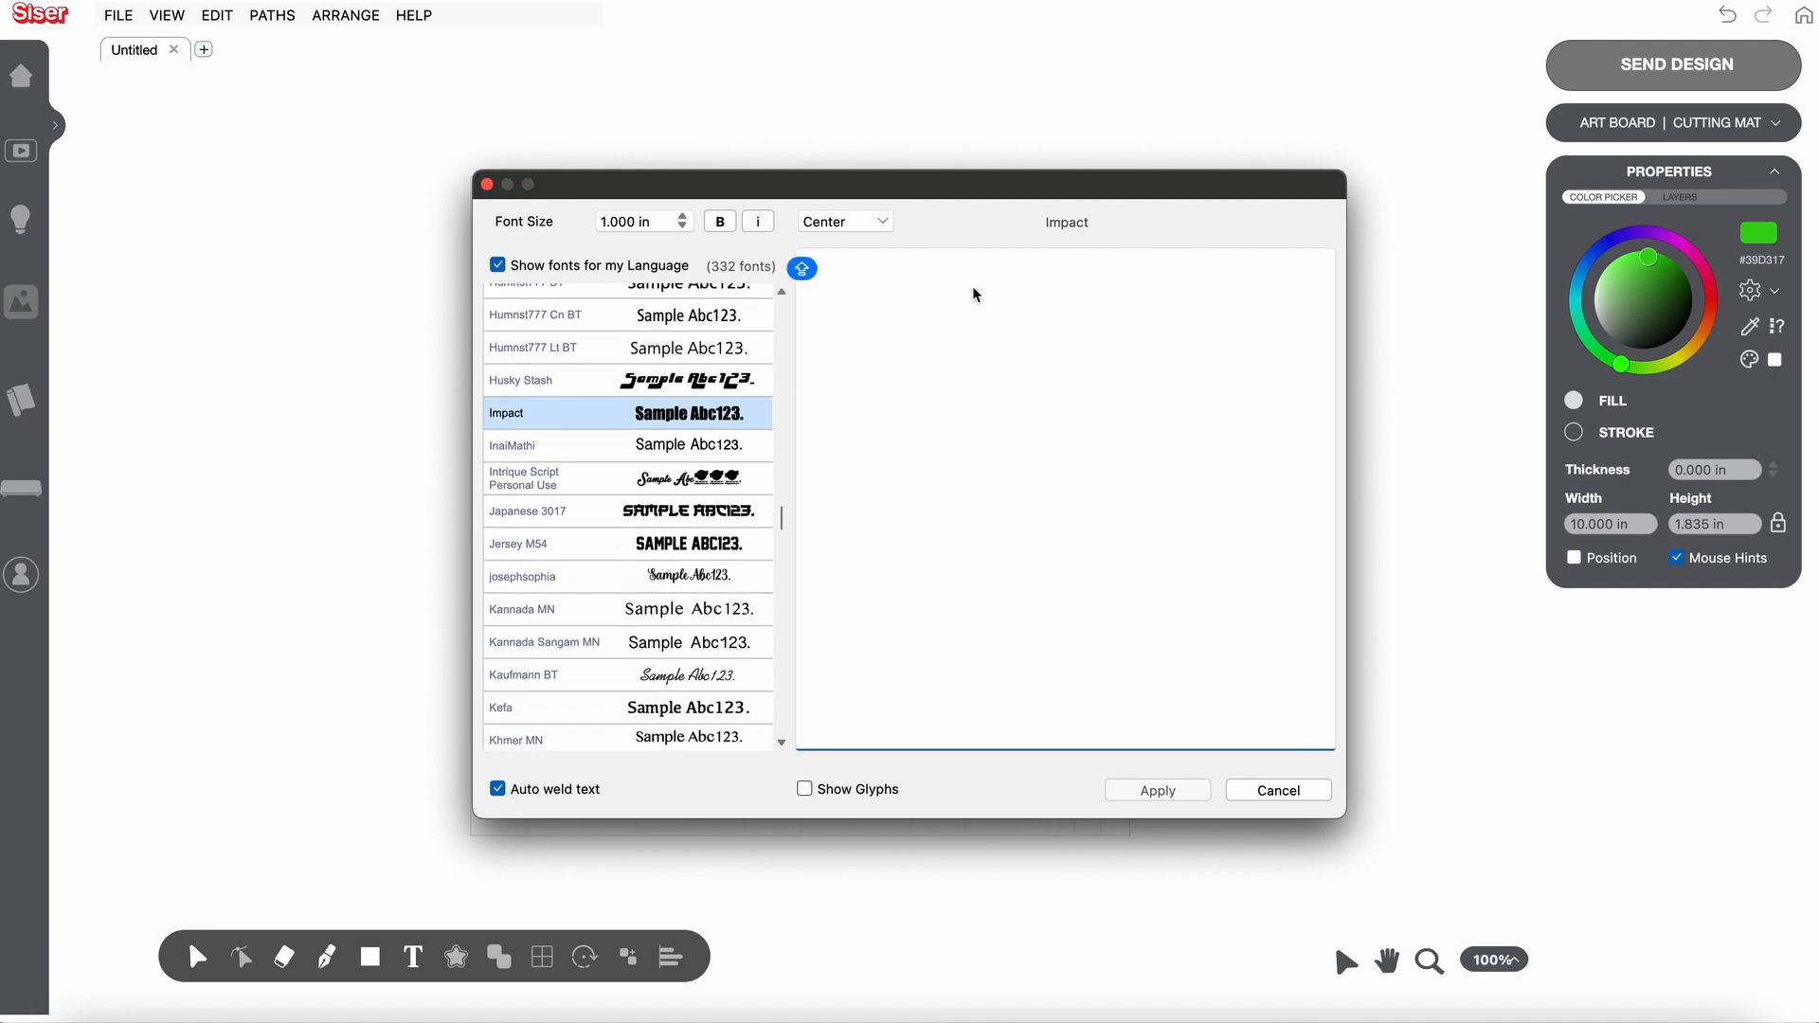
type("P")
key("BackSpace")
type("PHI")
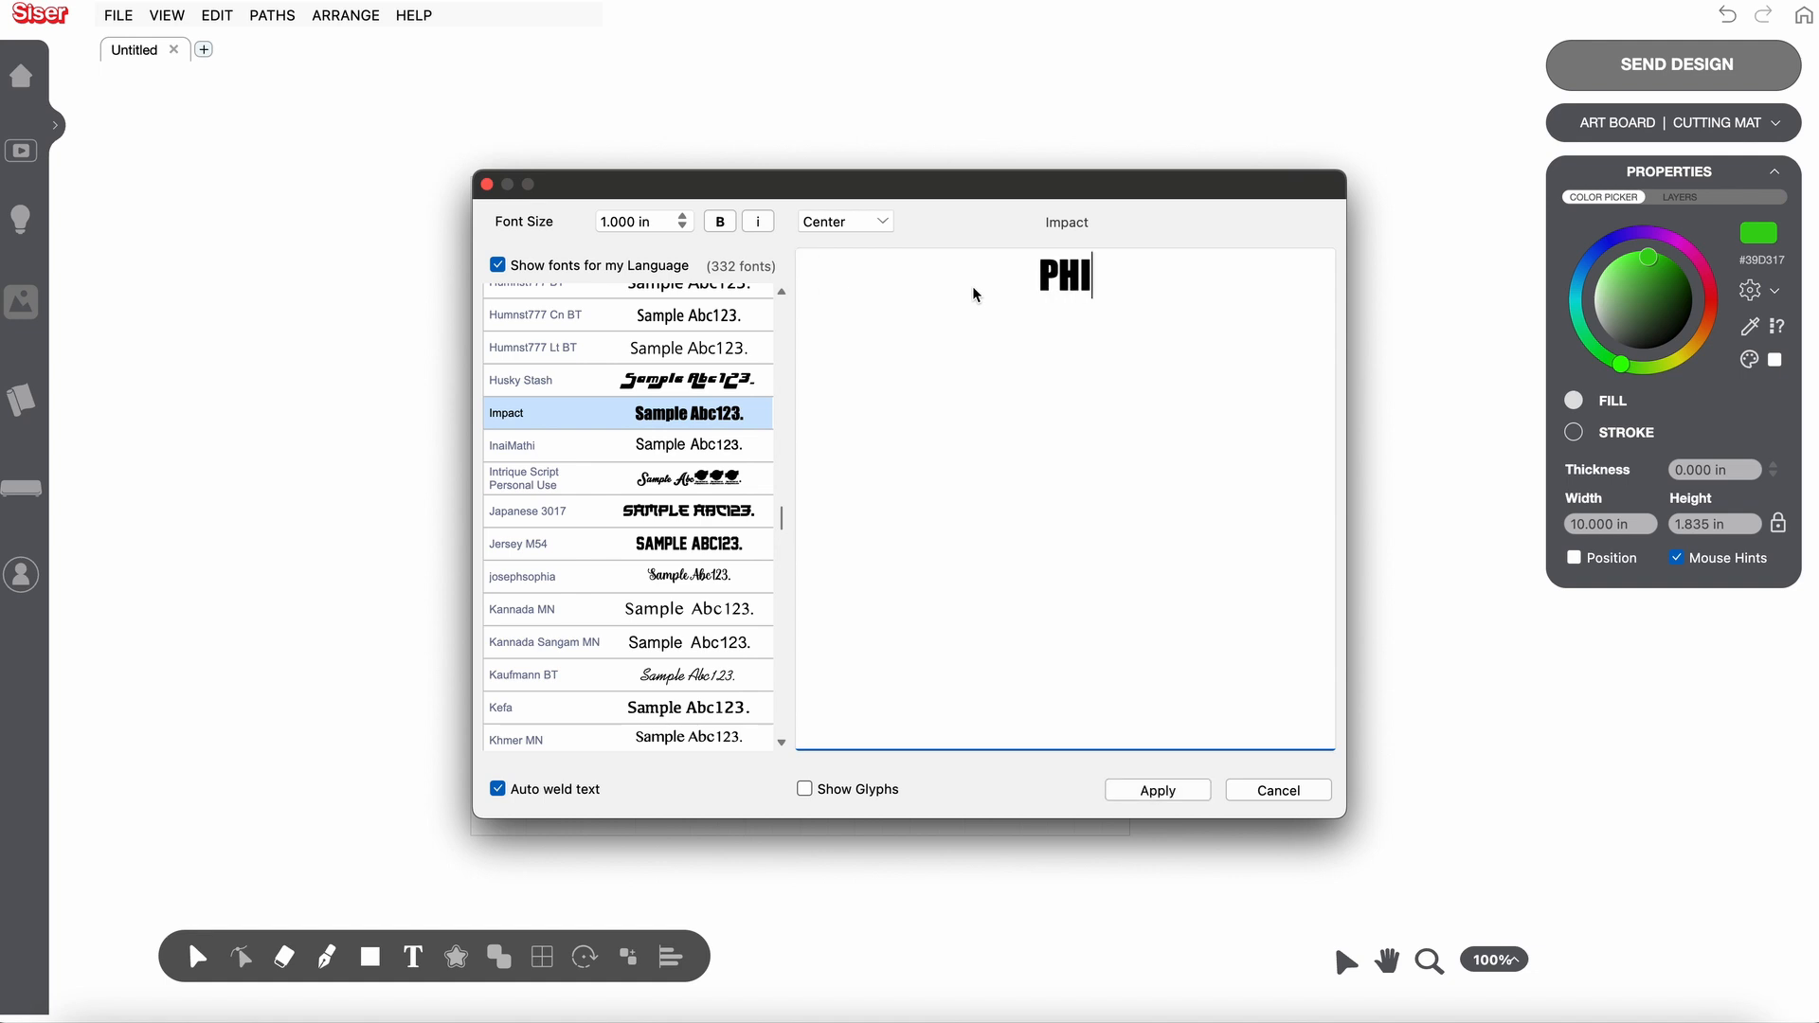
type("LLY")
key("BackSpace")
key("BackSpace")
key("BackSpace")
key("BackSpace")
key("BackSpace")
key("BackSpace")
type("philly")
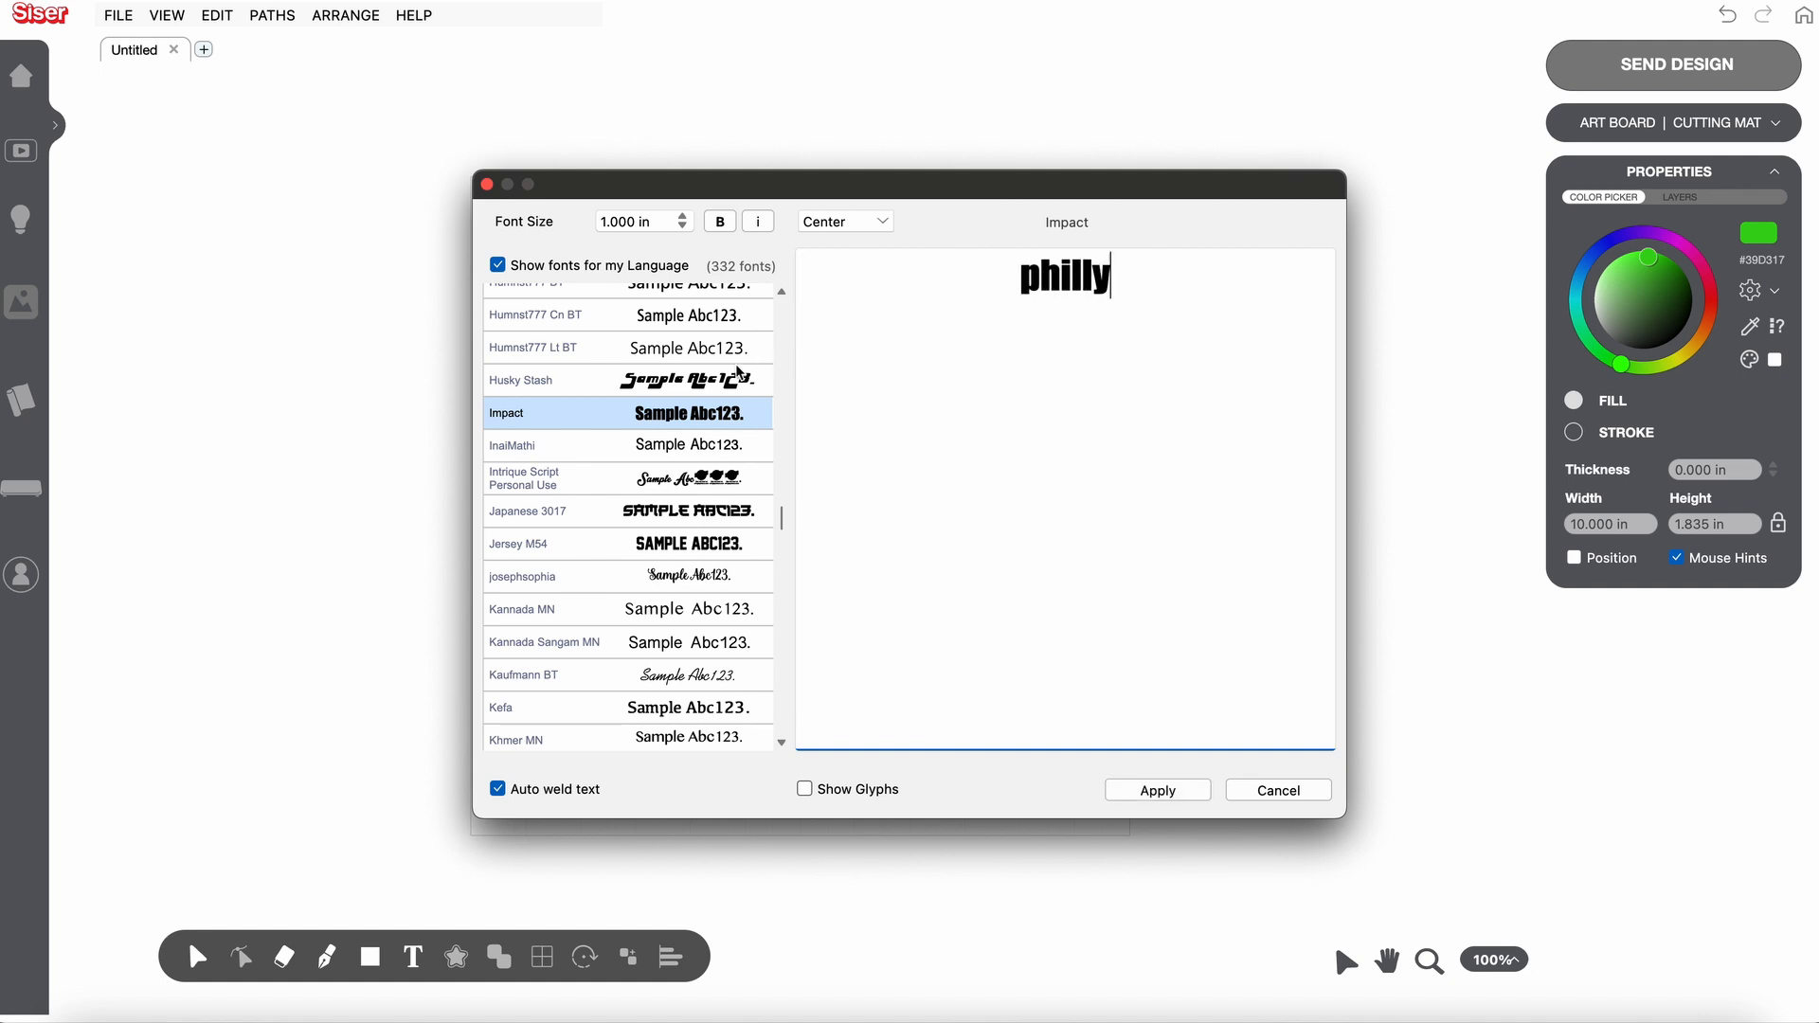
- Try neighbouring fonts on the philly text, including Husky Stash and Japanese 3017, and settle on Intrique Script Personal Use
left_click(666, 390)
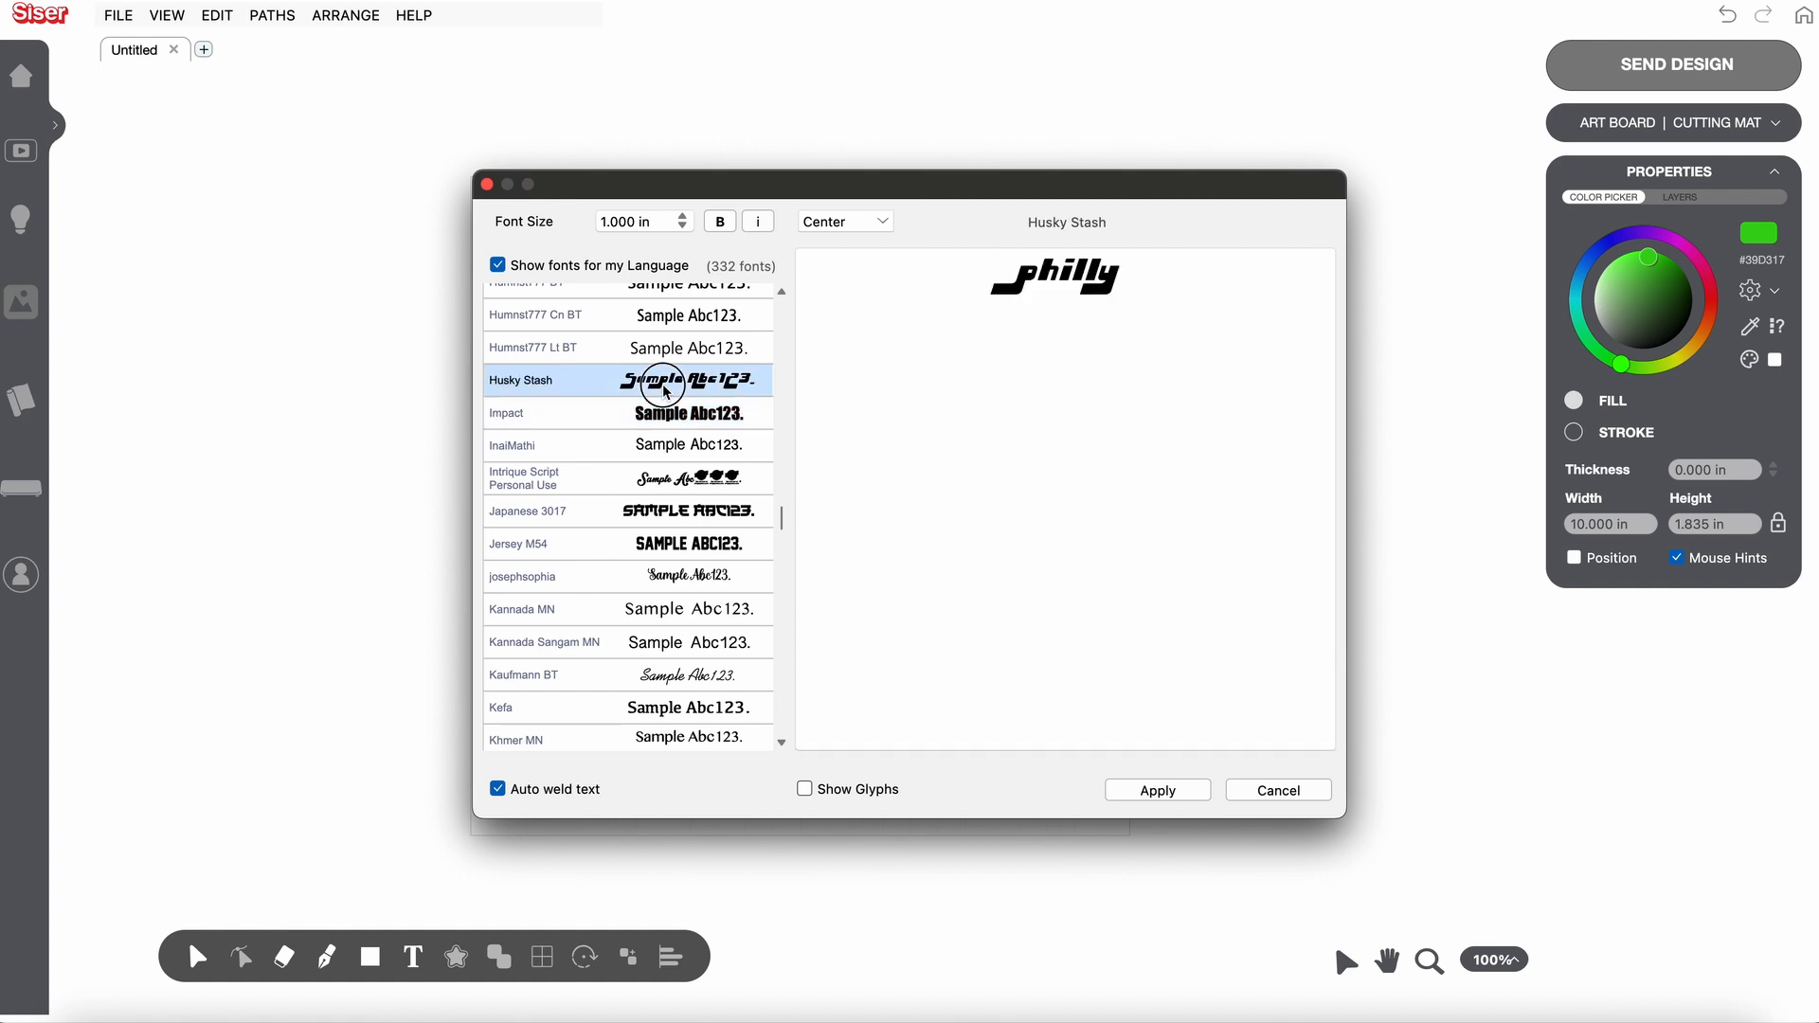
left_click(677, 358)
key("Down")
key("Down")
key("Down")
key("Down")
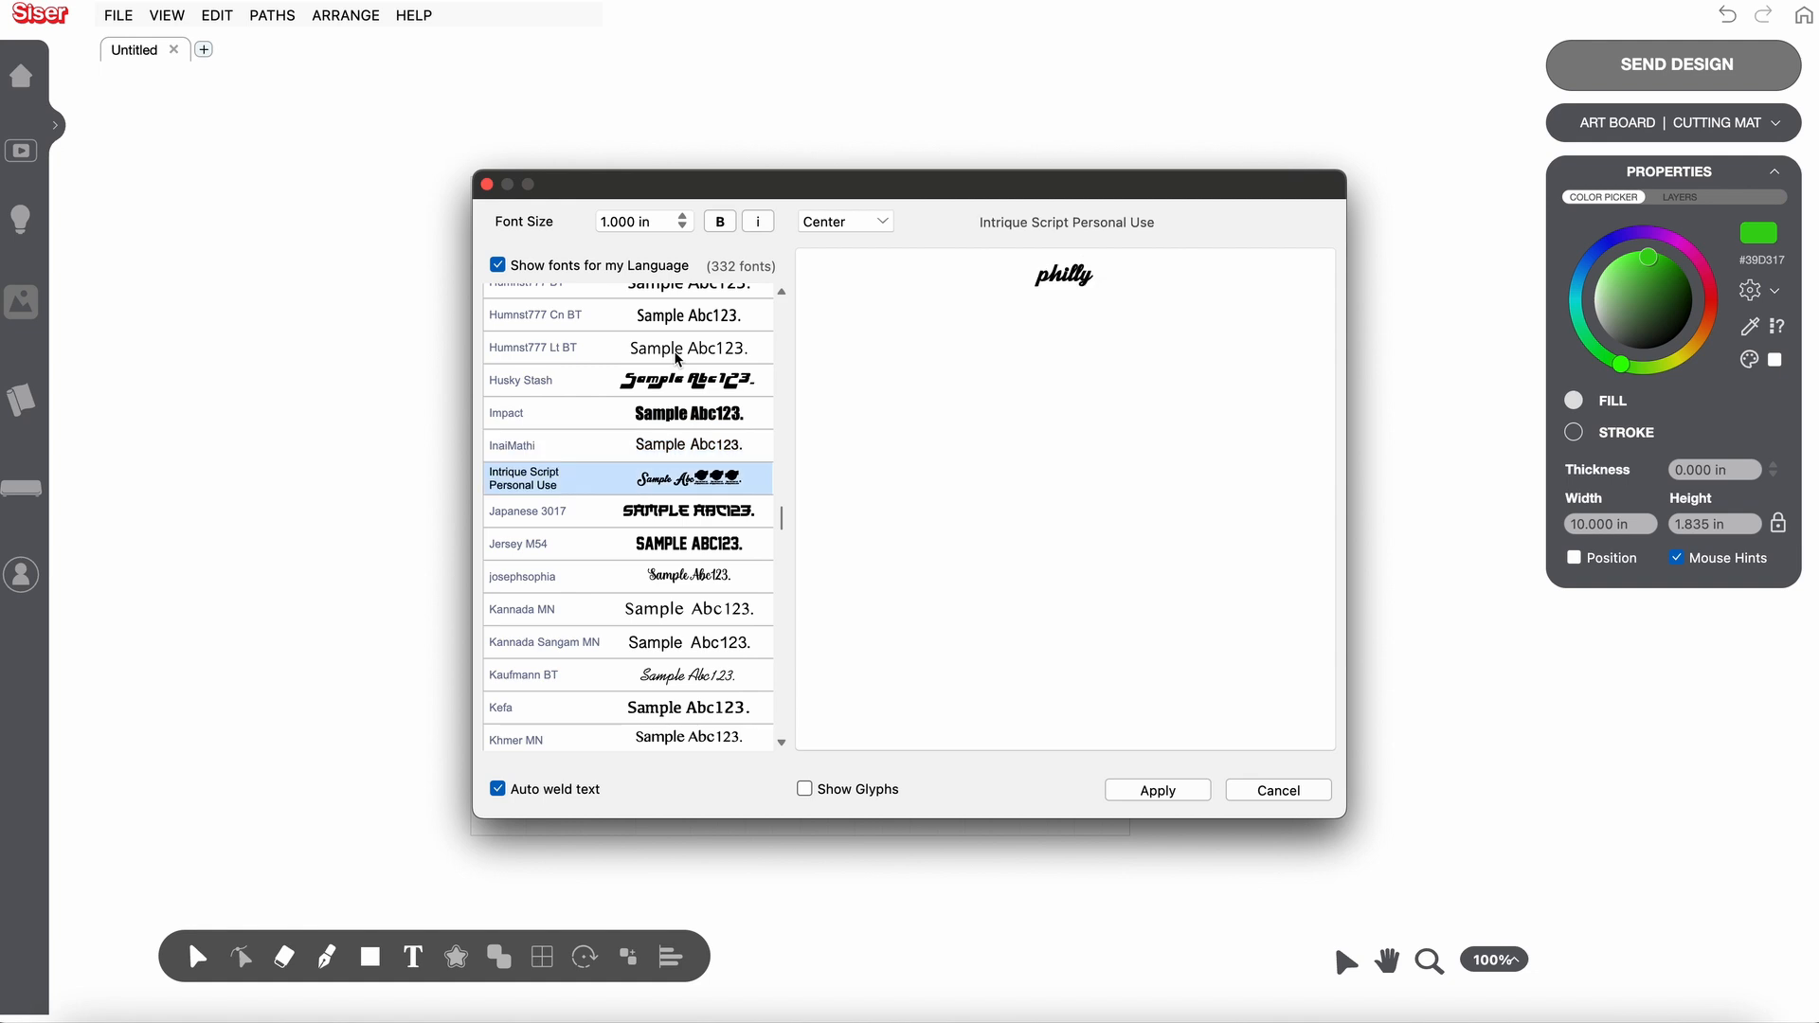
key("Down")
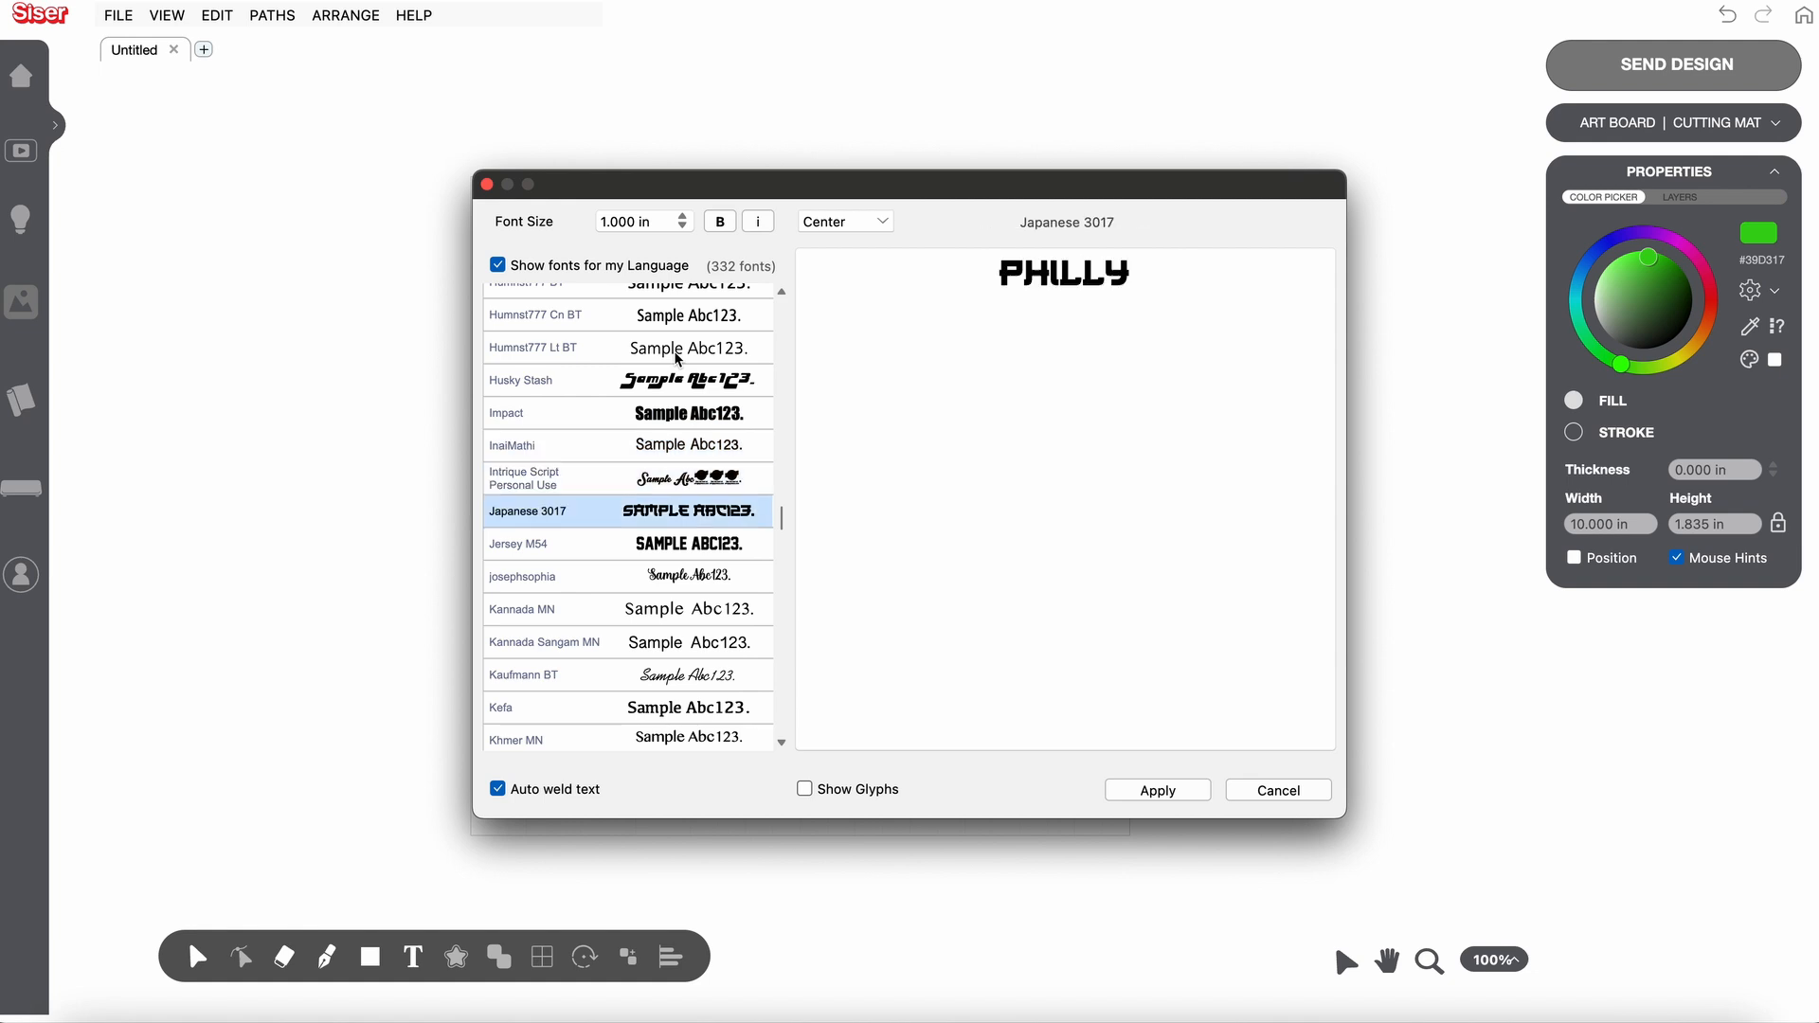
key("Down")
key("Down")
key("Down")
key("Up")
key("Up")
key("Up")
key("Up")
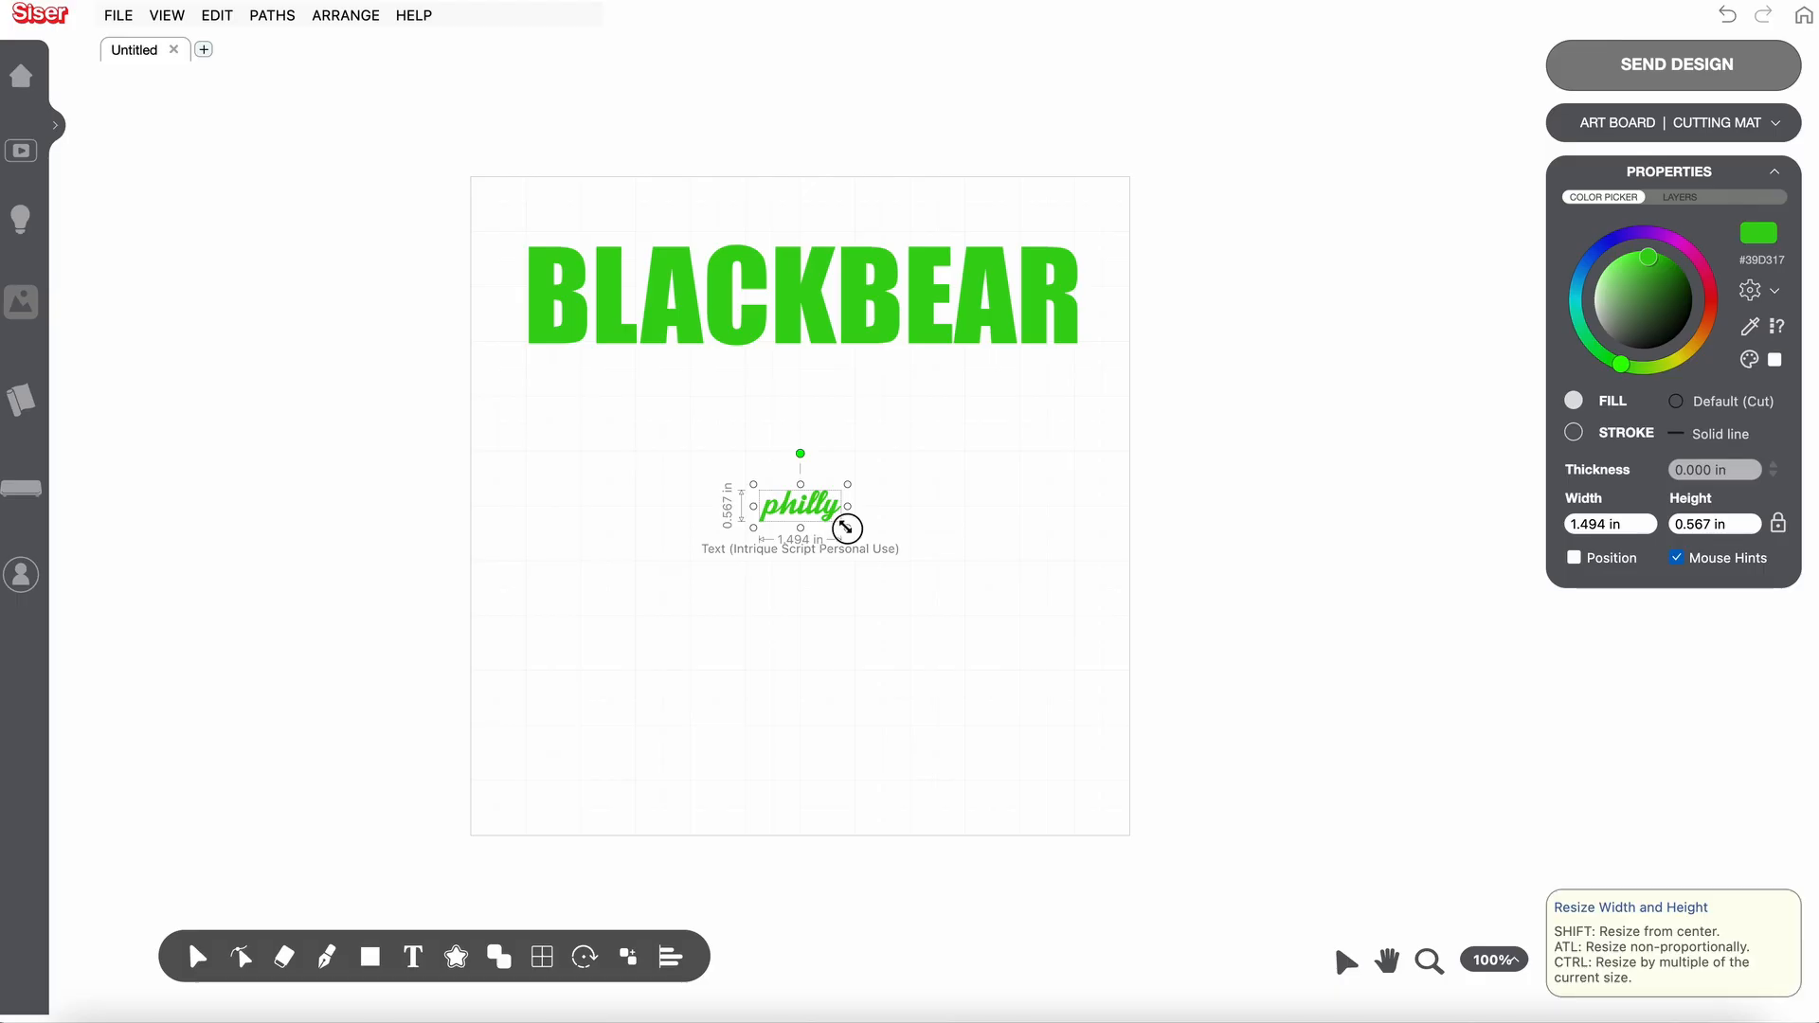
- Position the philly text over the lower edge of BLACKBEAR and recolour it black (#000000)
left_click_drag(848, 528, 874, 394)
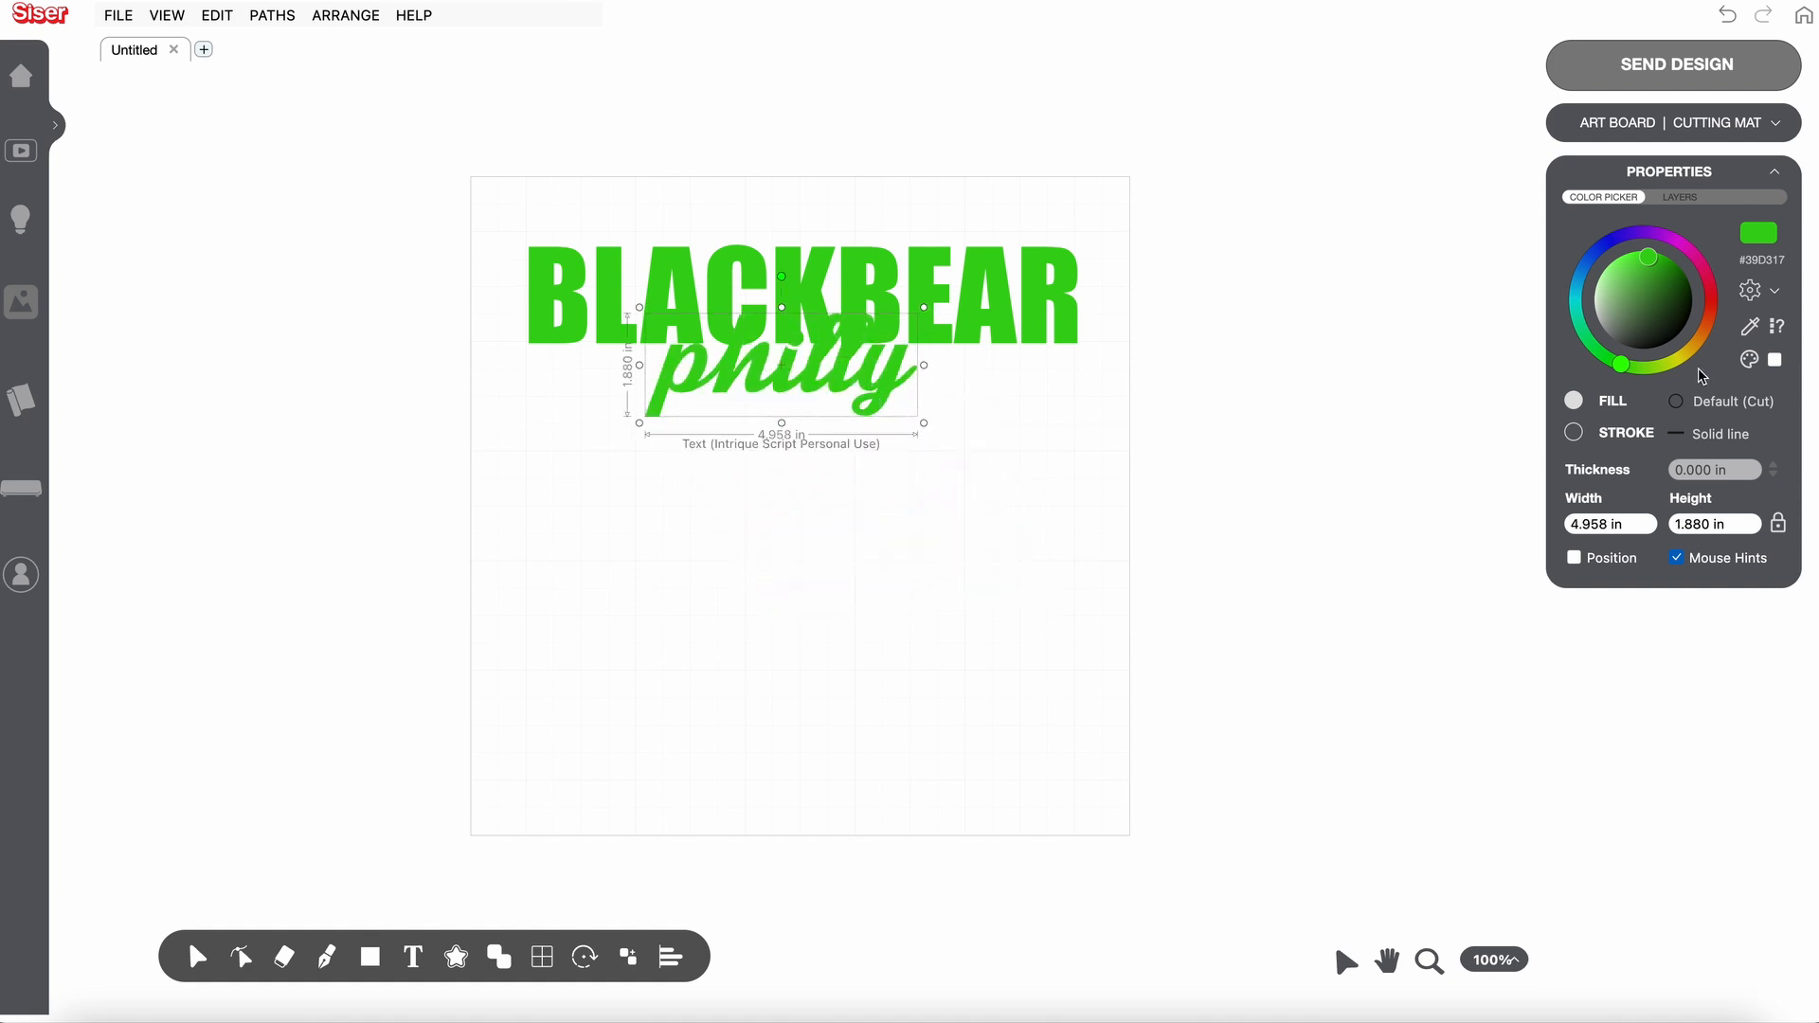
left_click_drag(1632, 364, 1701, 353)
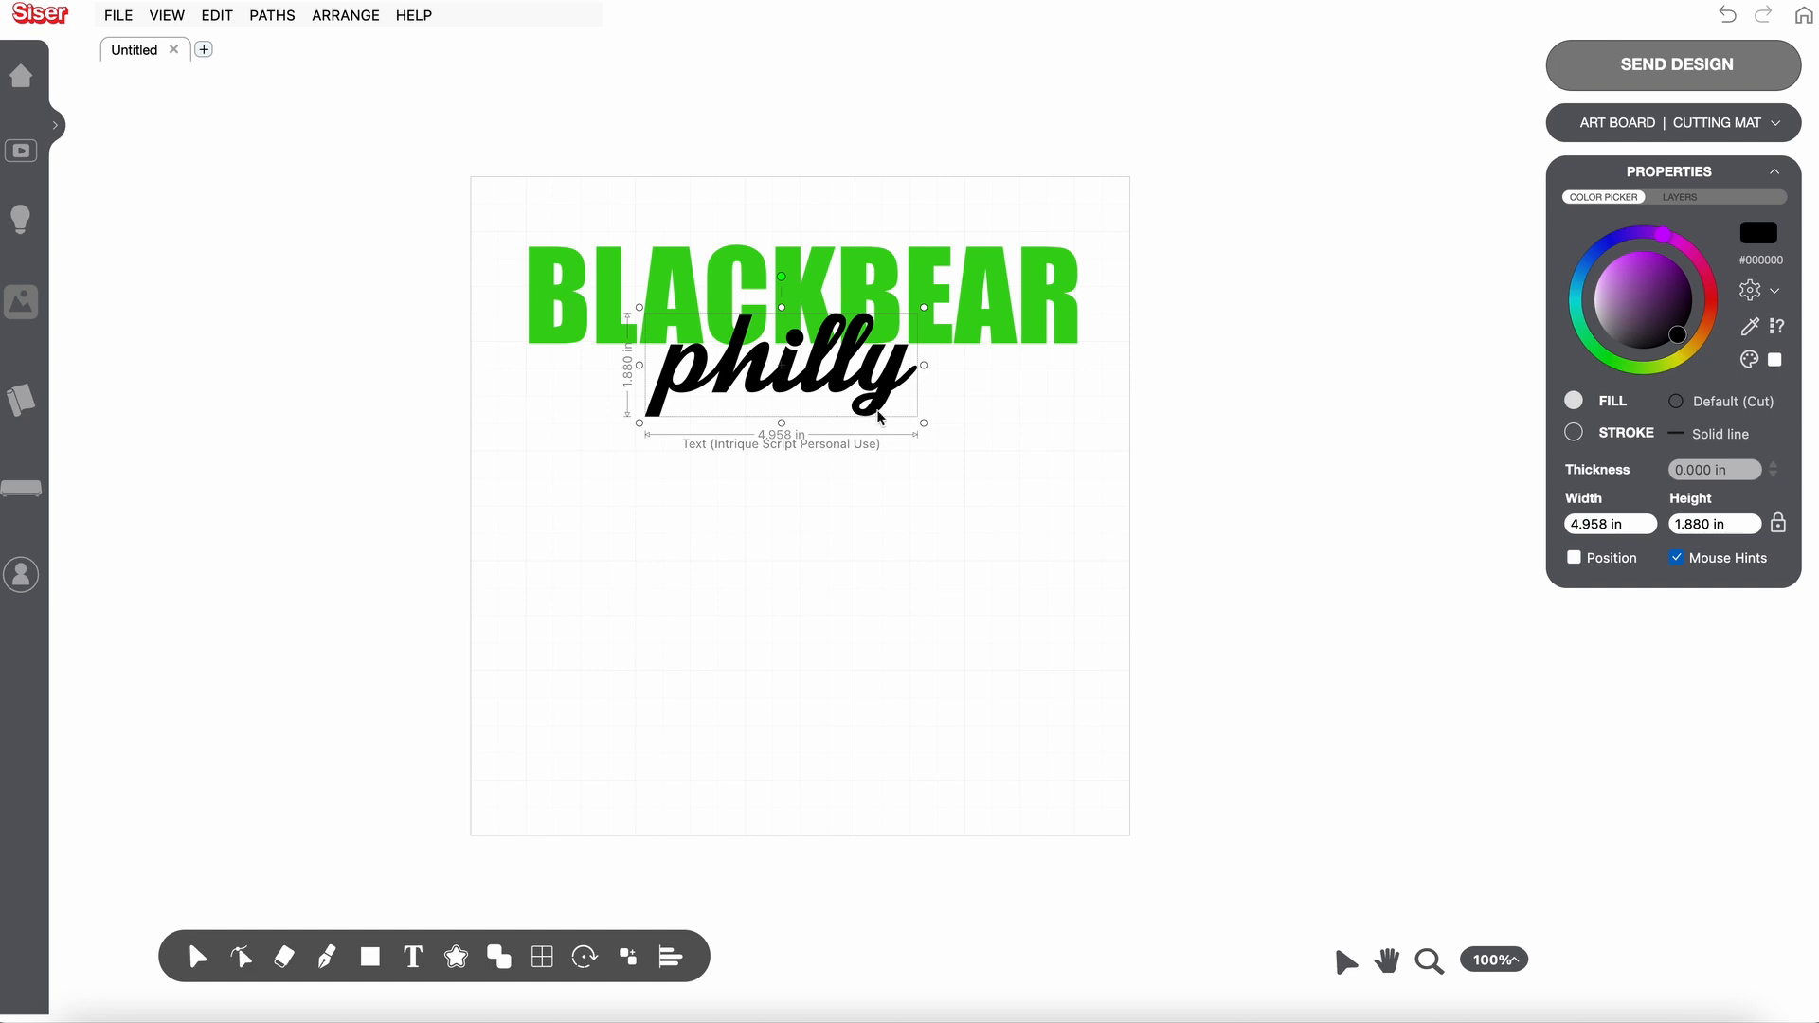
- Resize the philly text to a width of 5 in and deselect it
left_click_drag(924, 424, 934, 434)
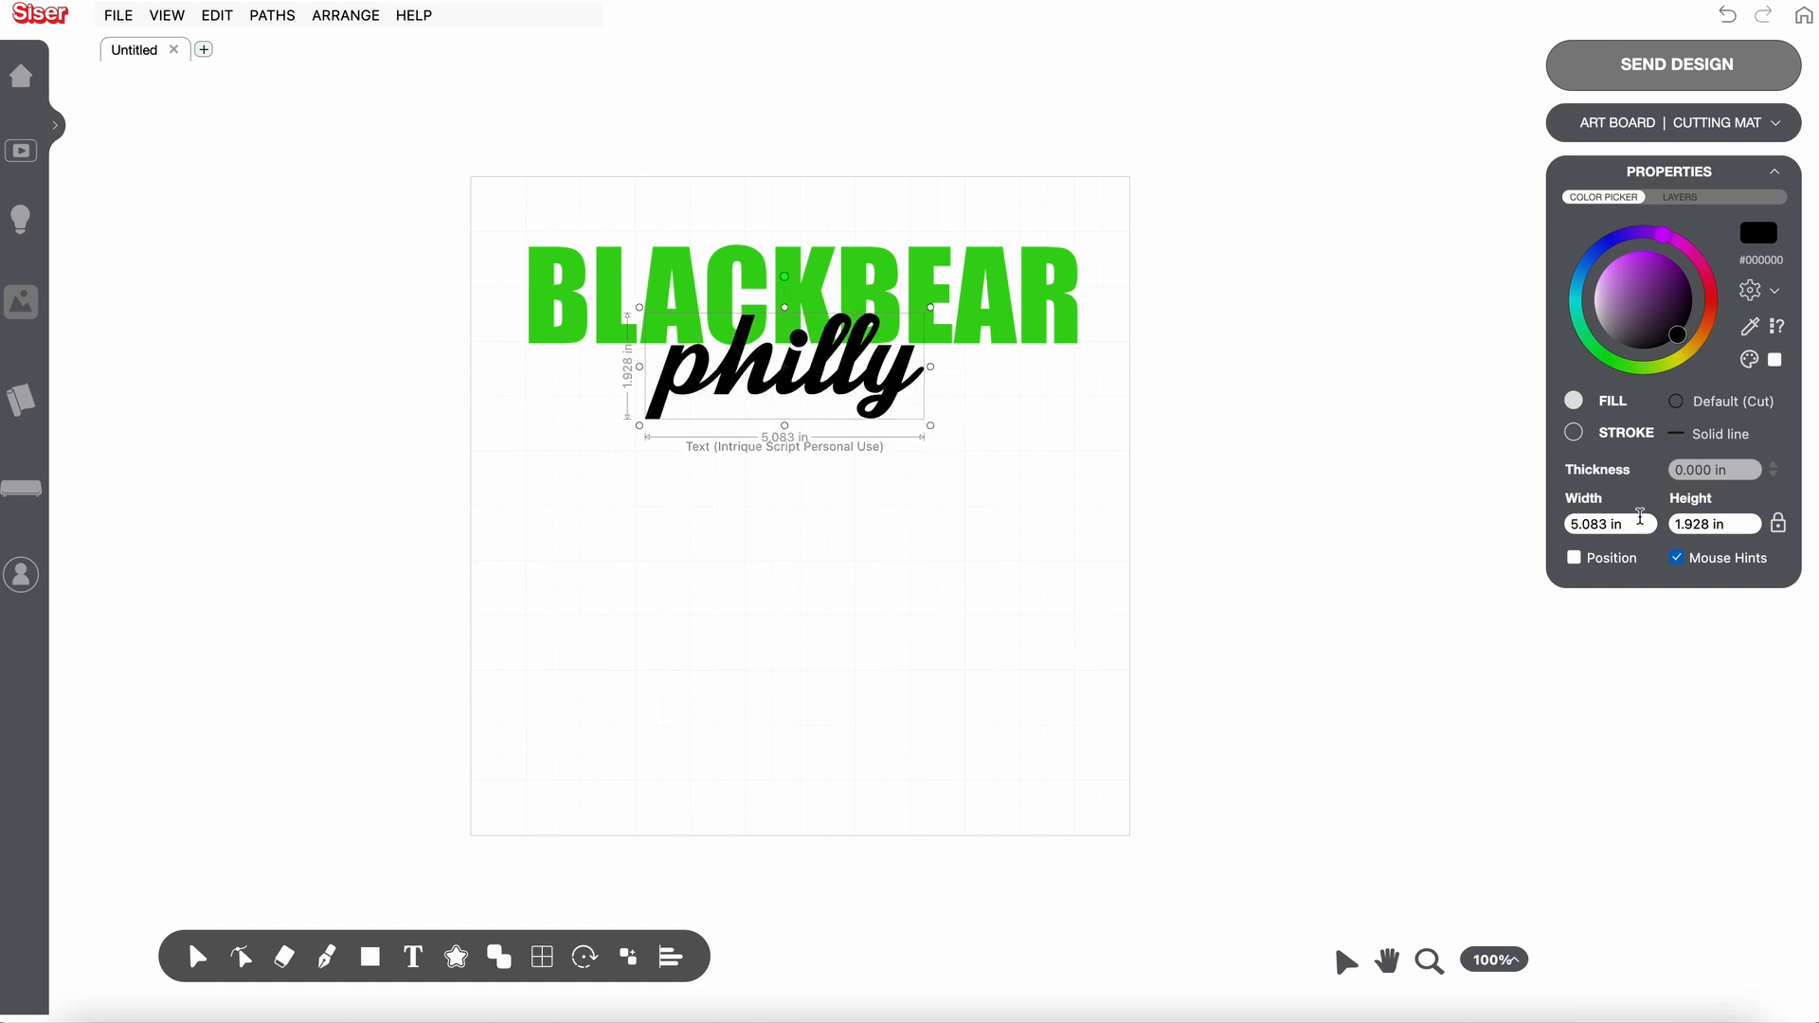
double_click(1601, 532)
key("BackSpace")
key("BackSpace")
key("BackSpace")
type("5")
key("Return")
left_click(1098, 634)
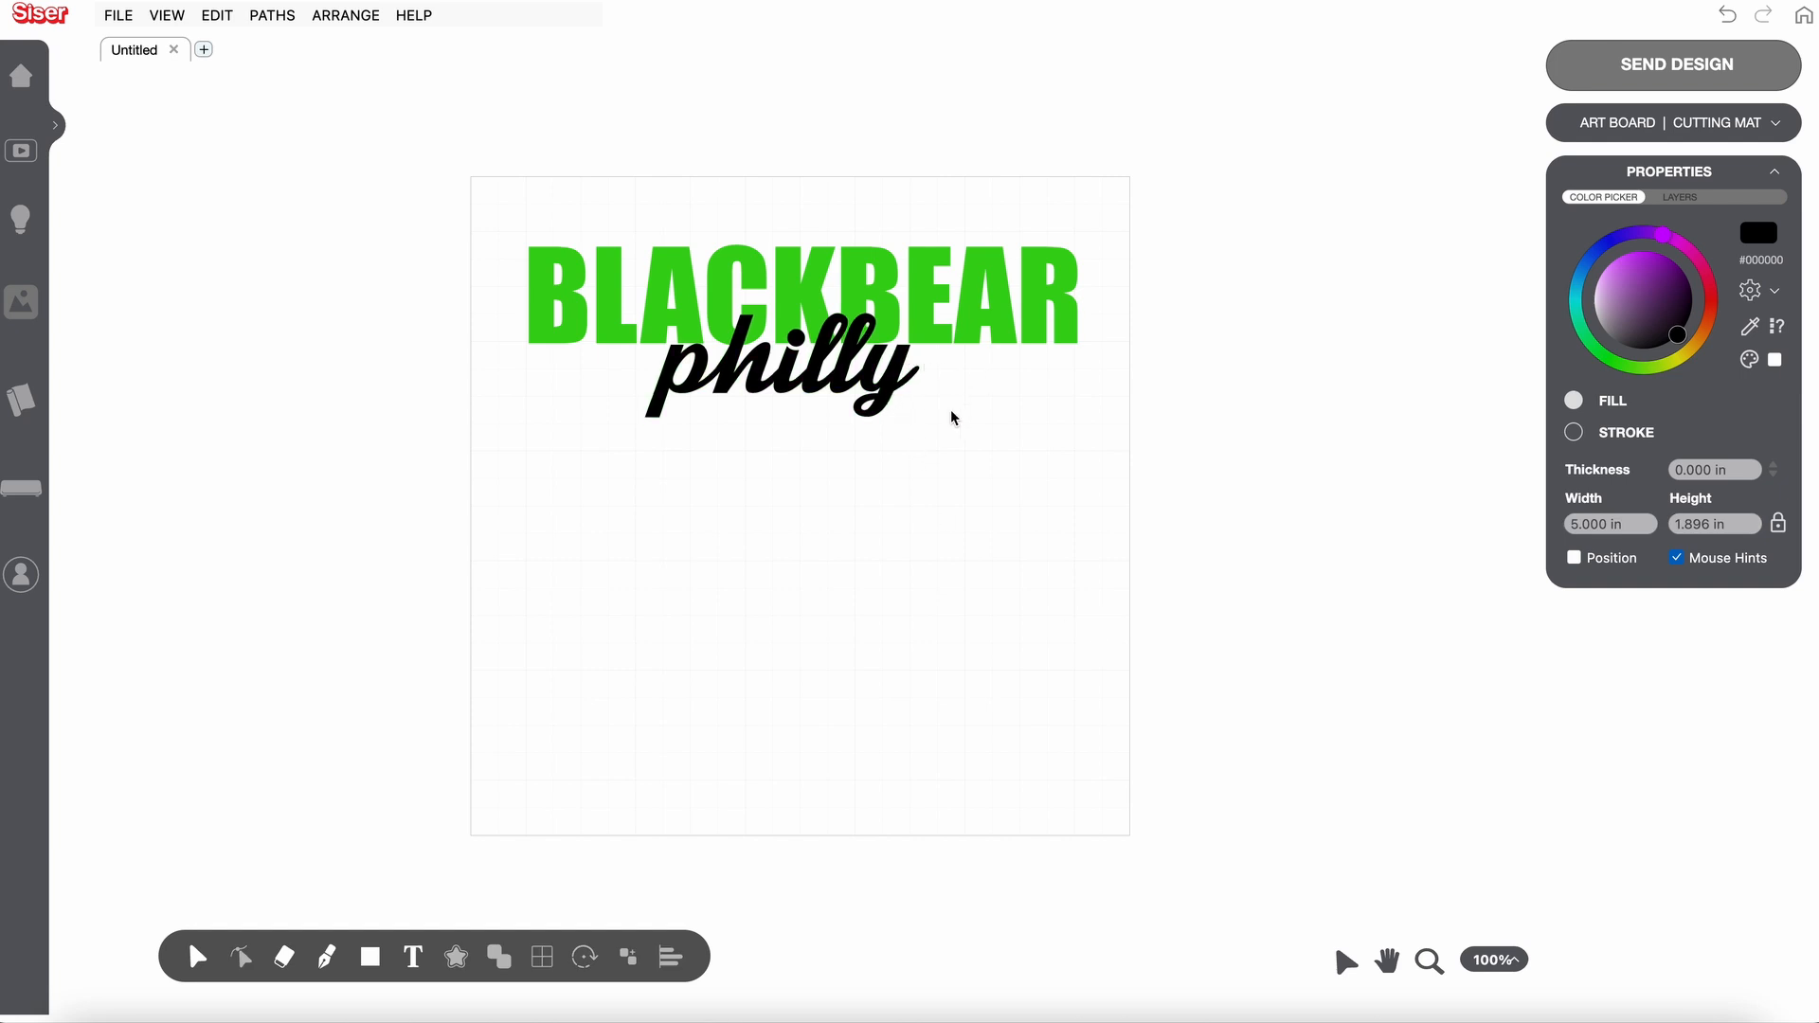
- Reposition the philly text, trying it below BLACKBEAR before overlapping it with the lower part of the letters
left_click(846, 357)
left_click_drag(846, 357, 844, 424)
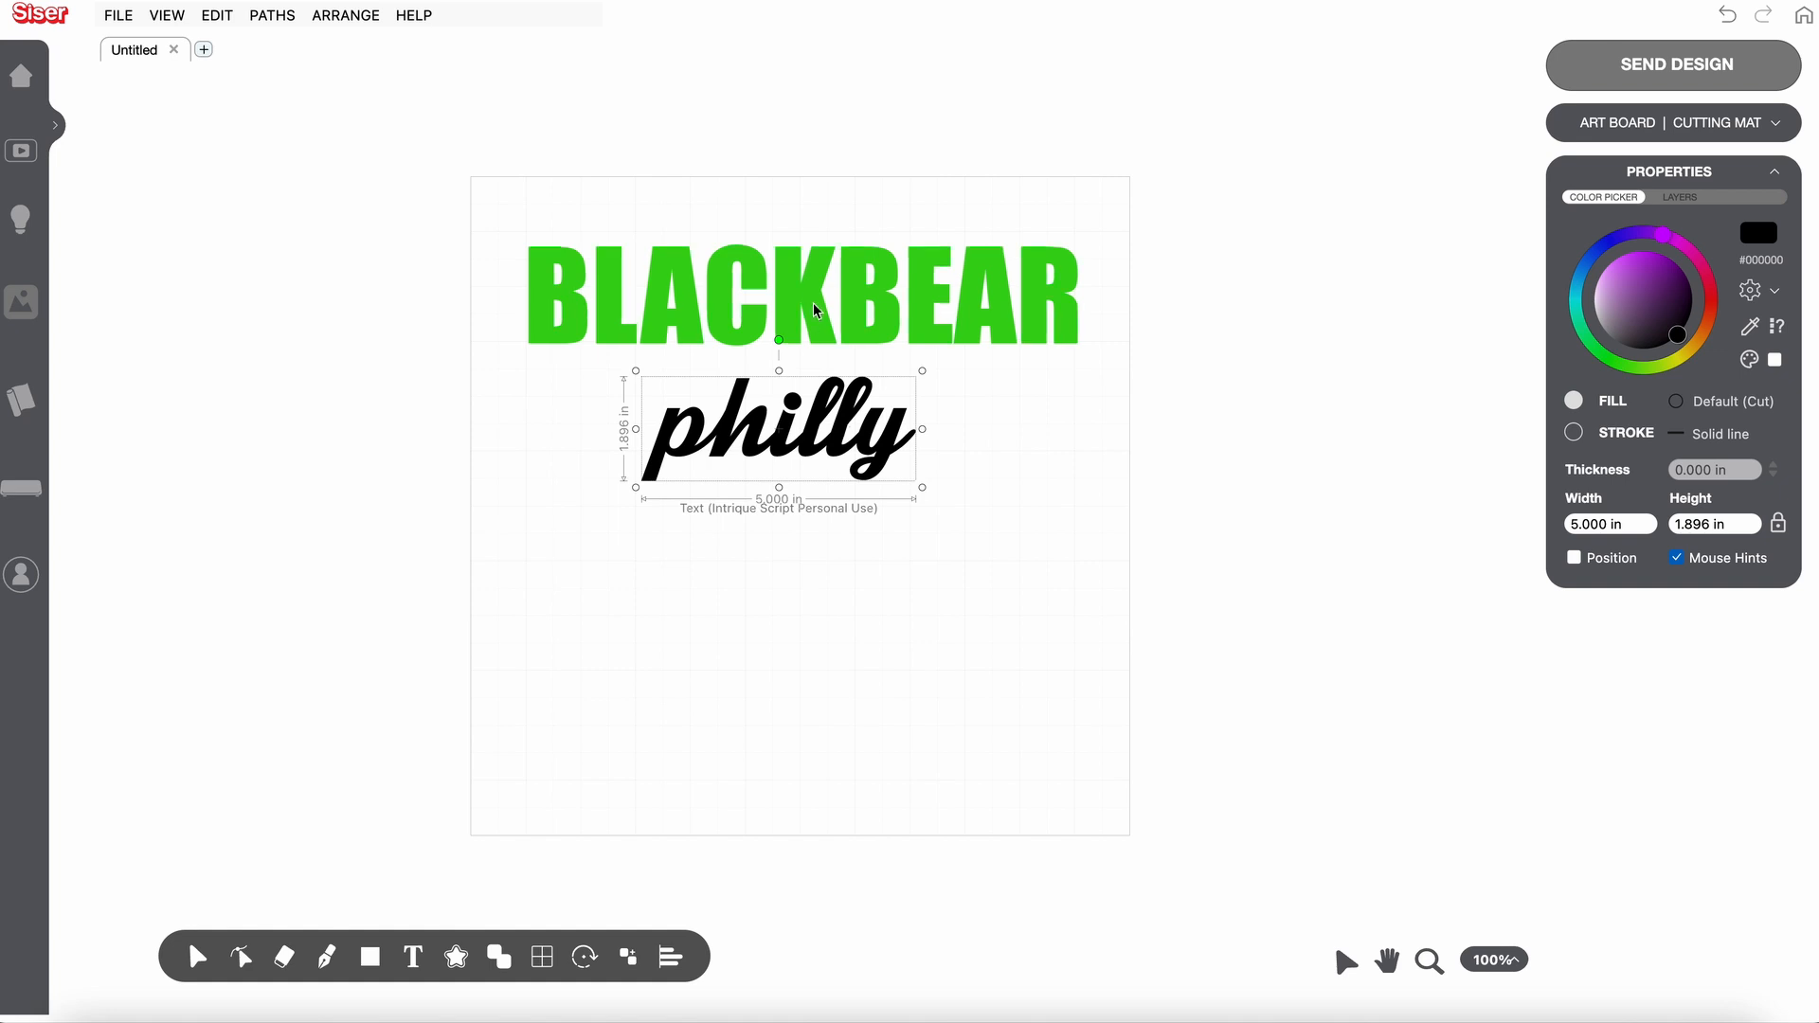
left_click(813, 419)
left_click_drag(813, 420, 818, 348)
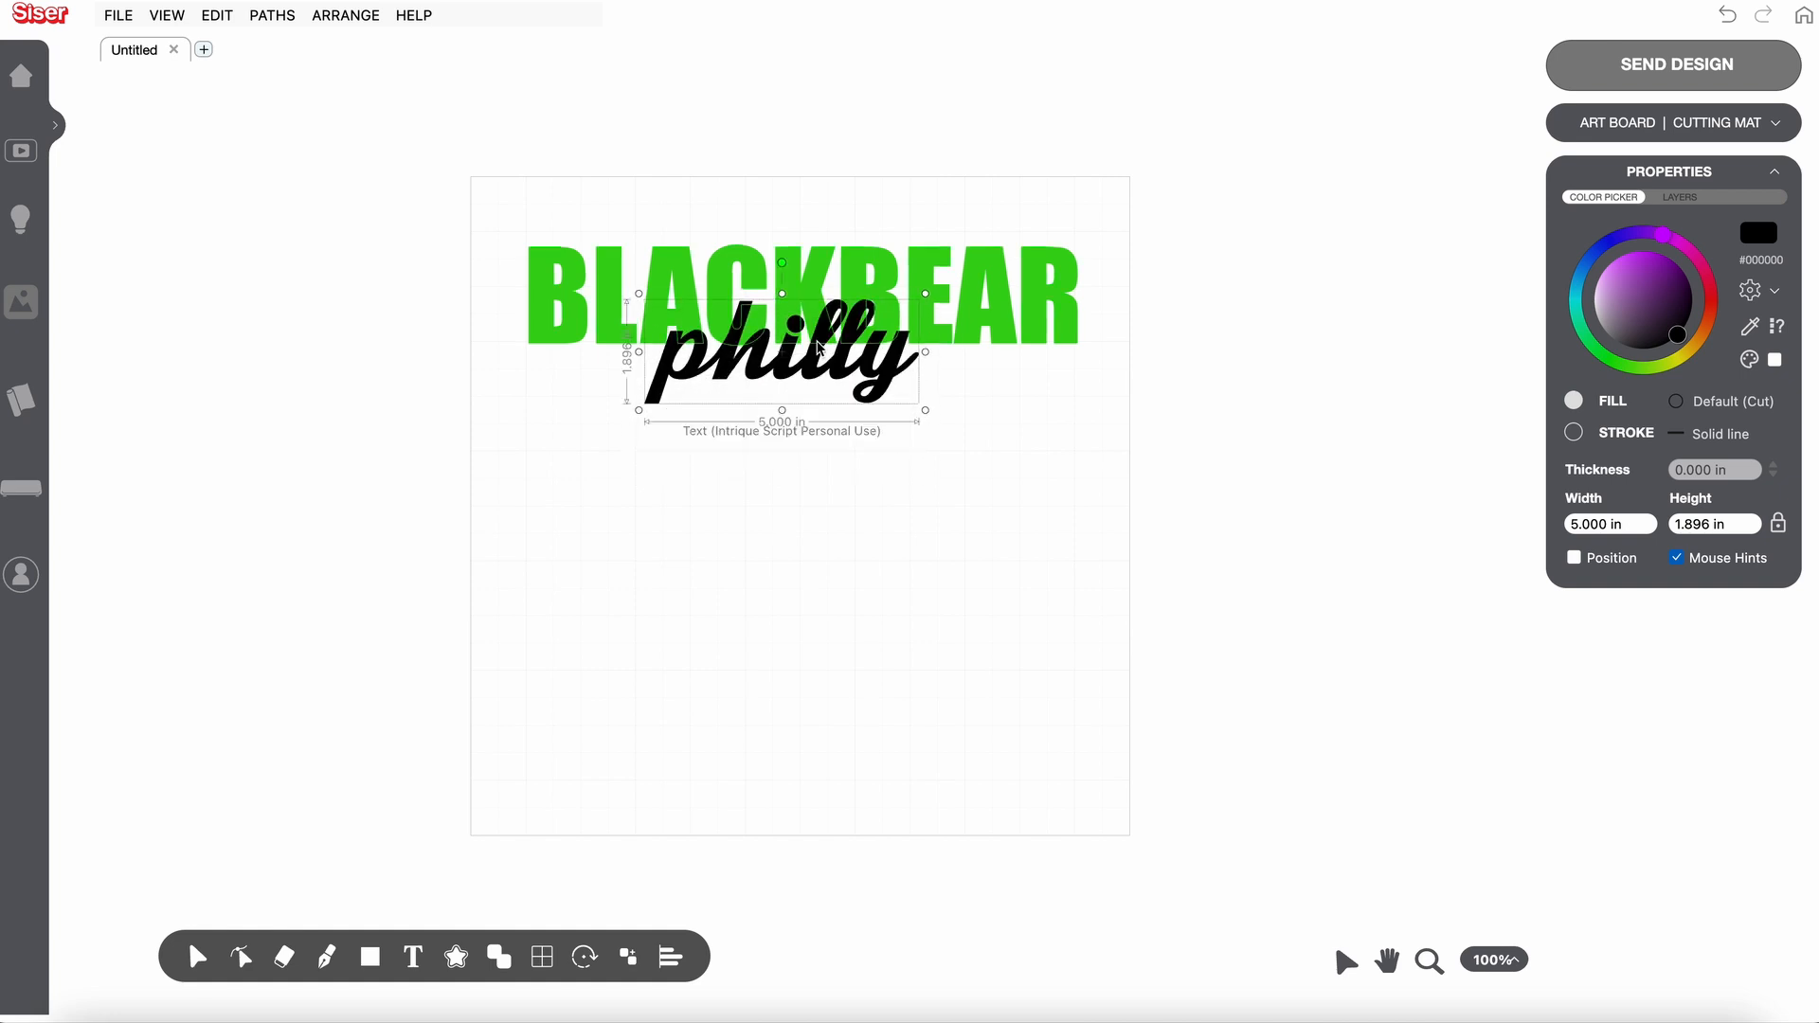
- Select both BLACKBEAR and philly and align their centres left-right
left_click(492, 195)
left_click_drag(644, 175, 1151, 497)
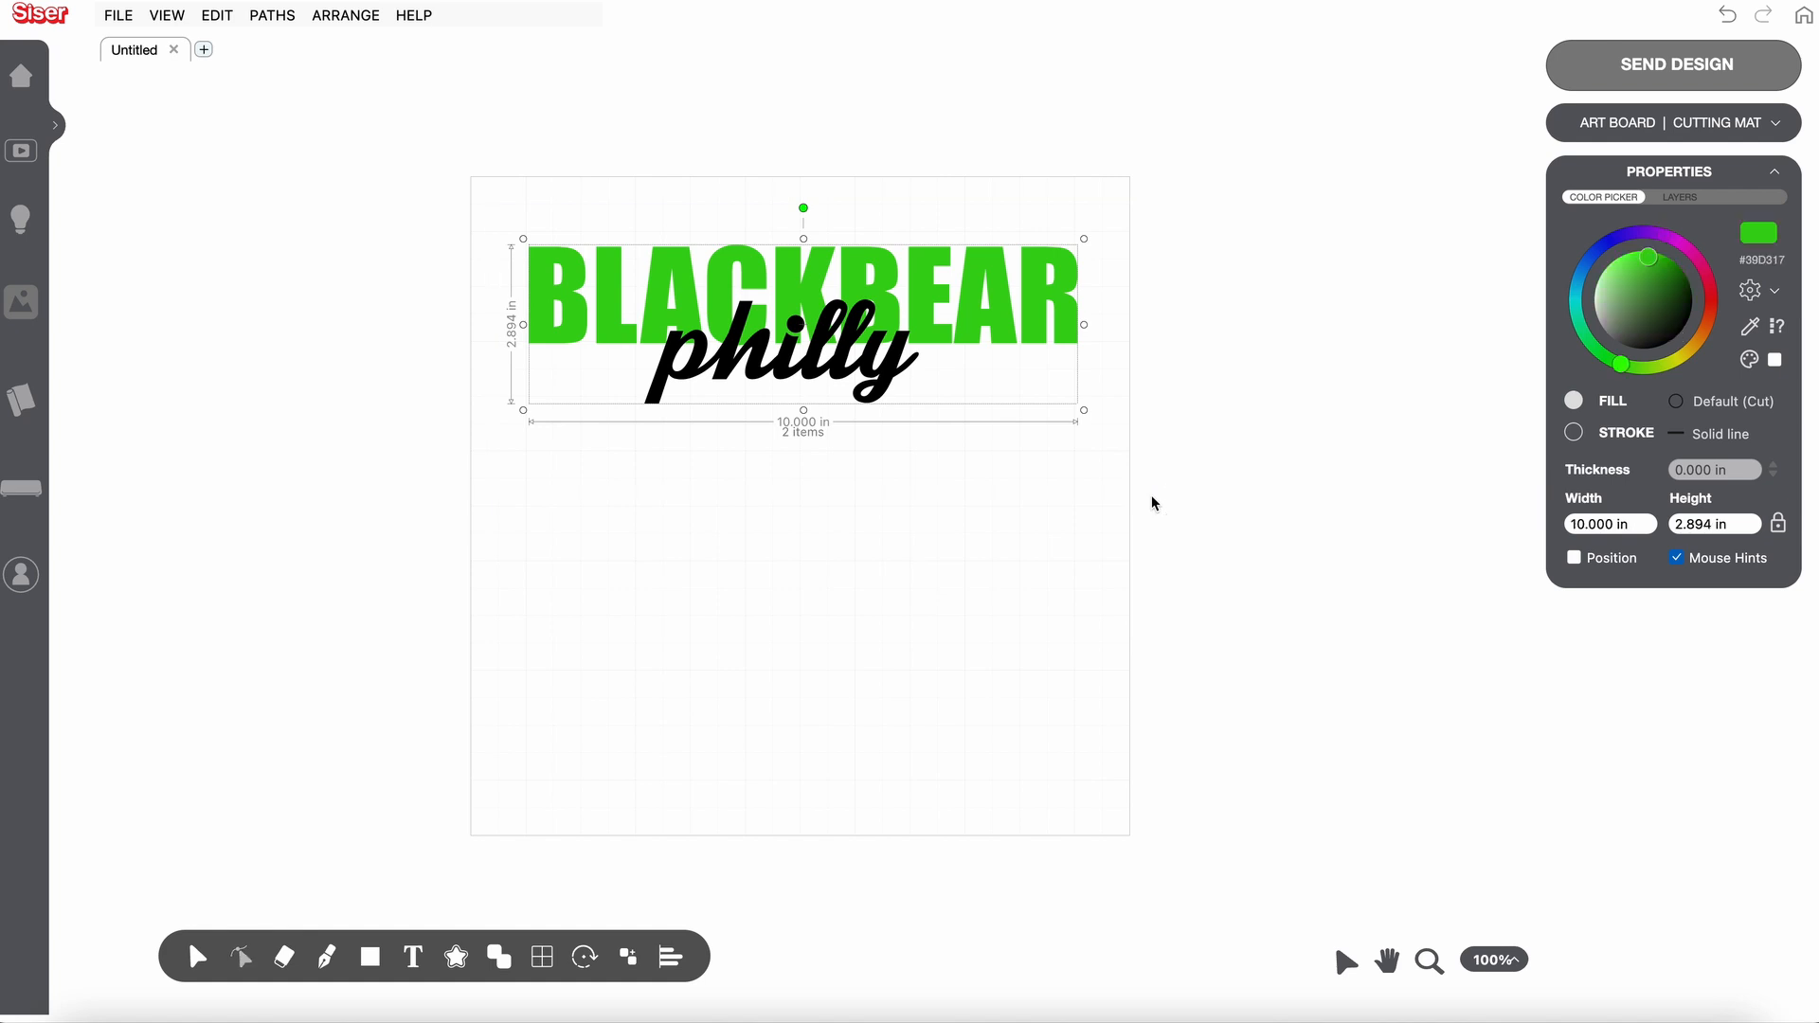
left_click(671, 957)
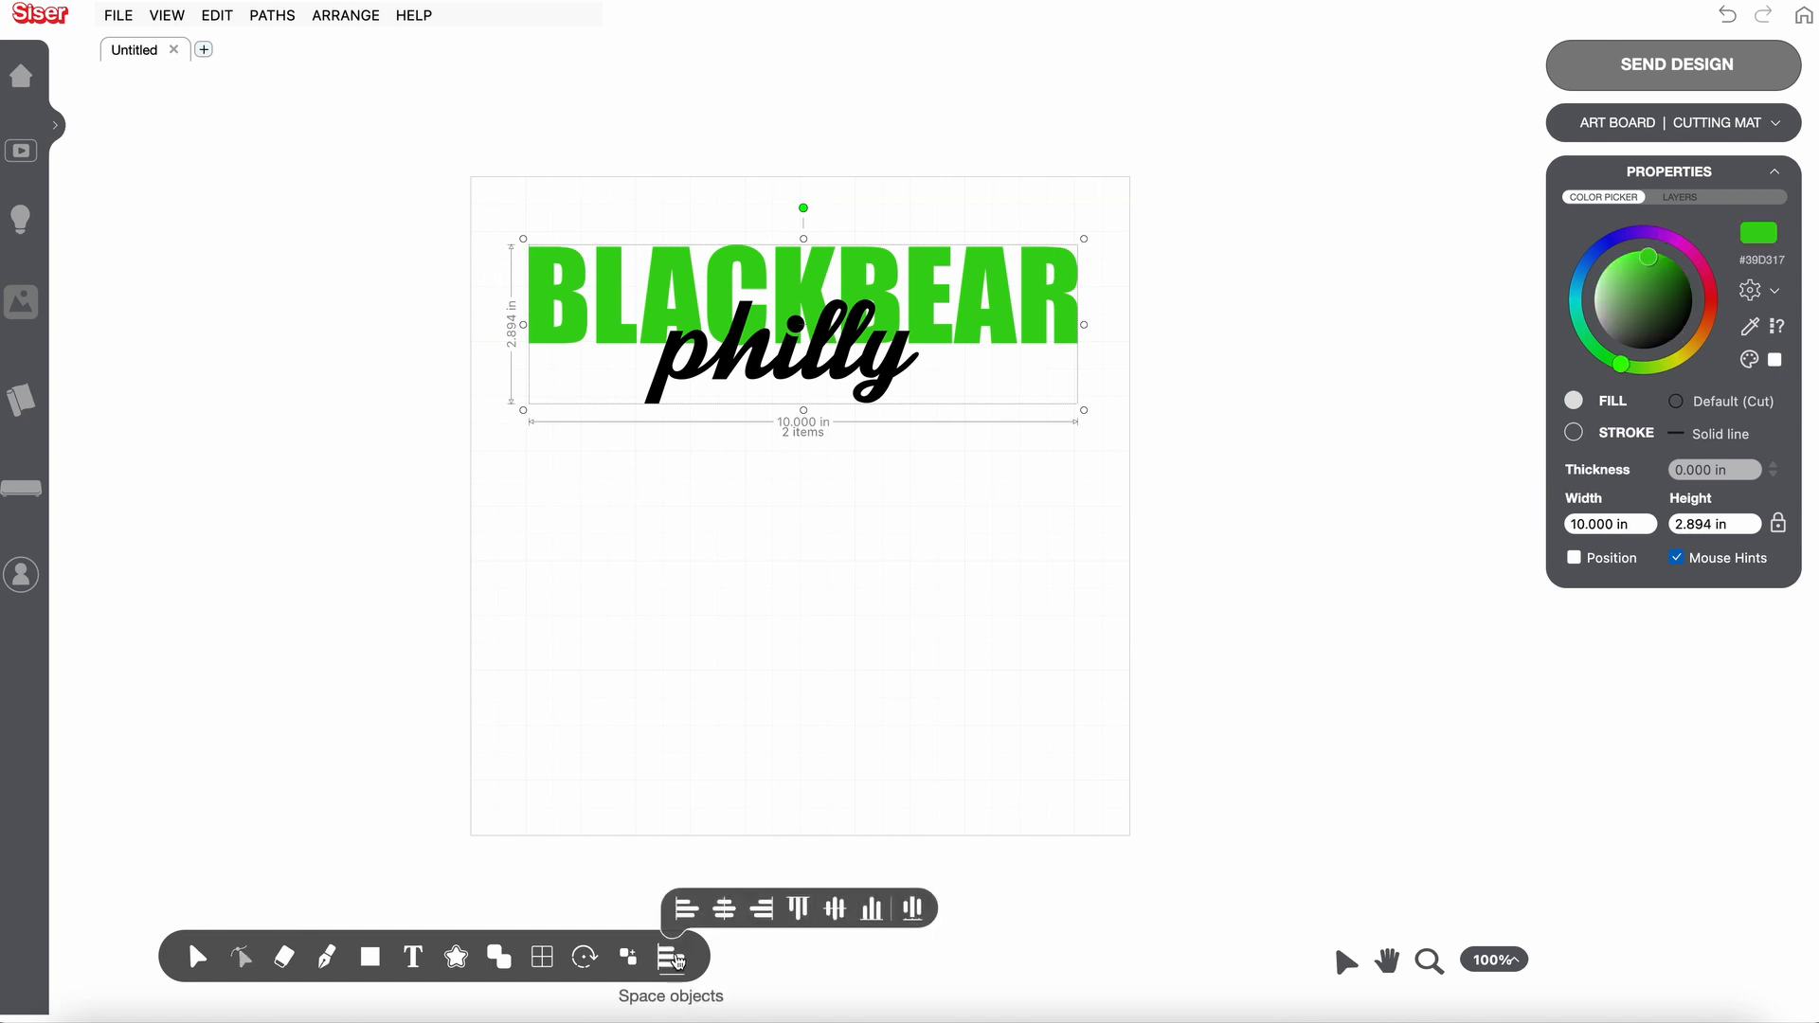
left_click(732, 917)
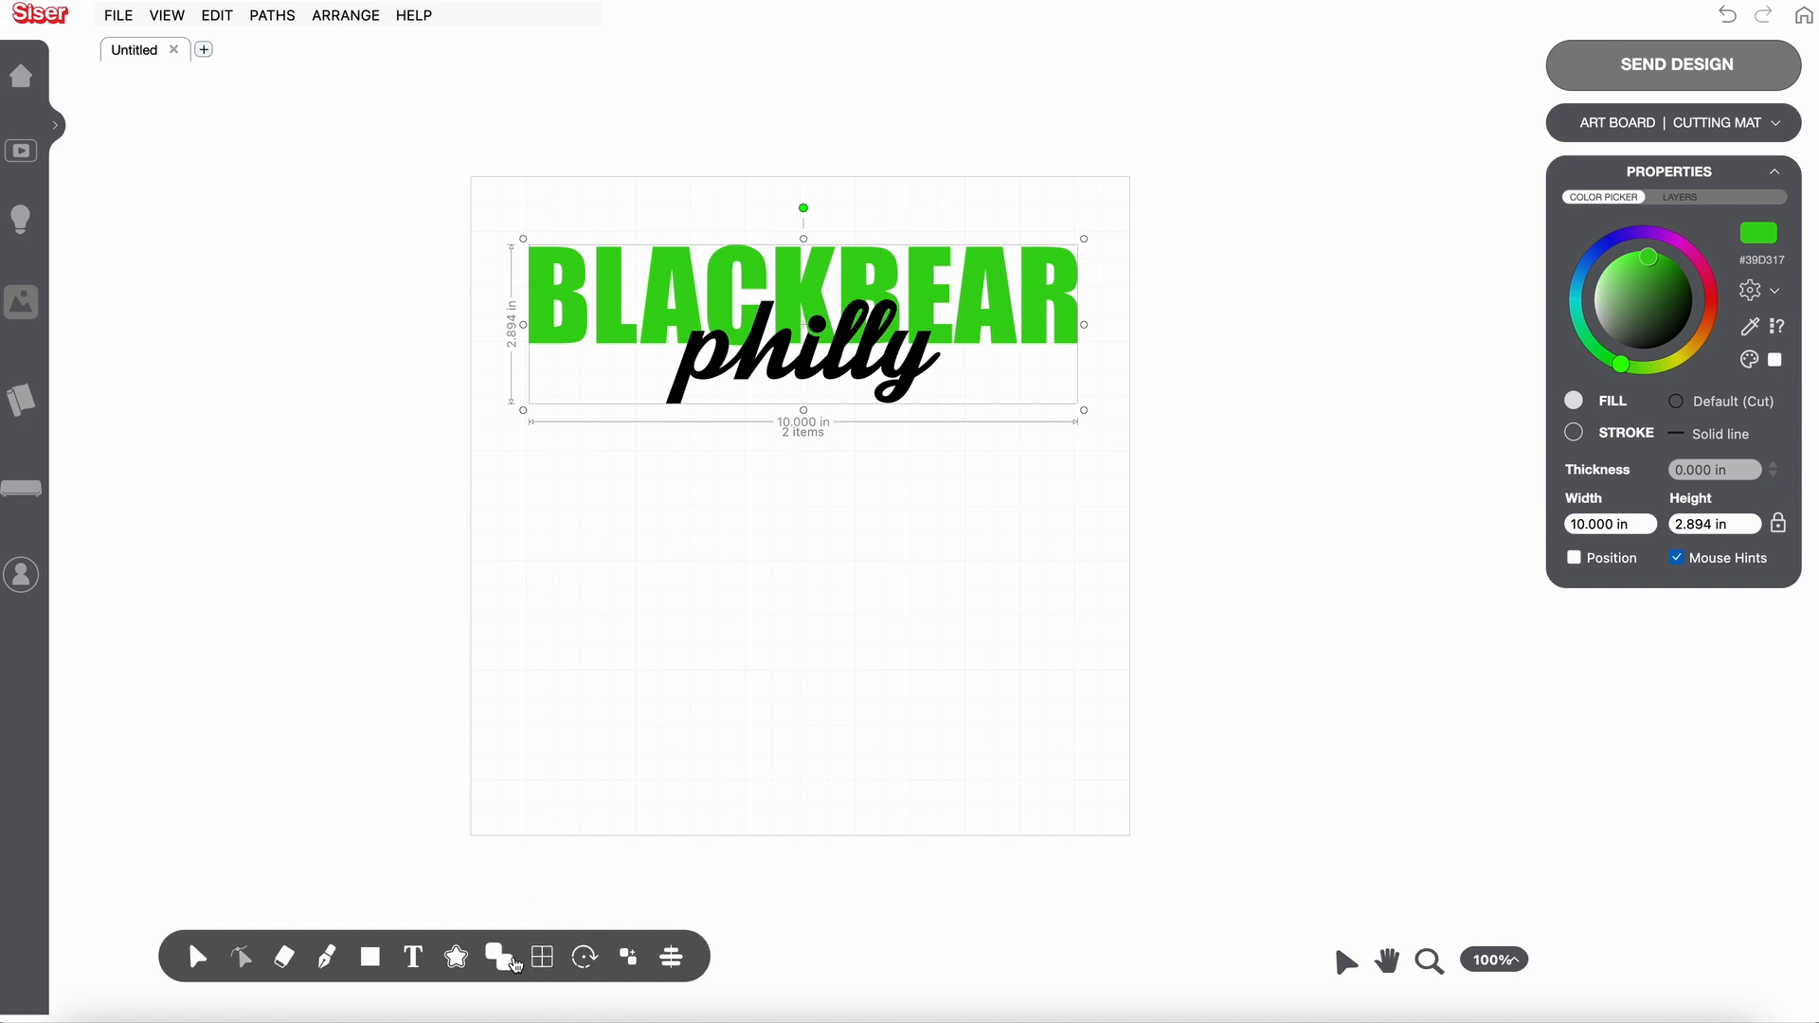
- Try the Slice intersect operation on the overlapping BLACKBEAR and philly texts, and undo it
mouse_move(509, 961)
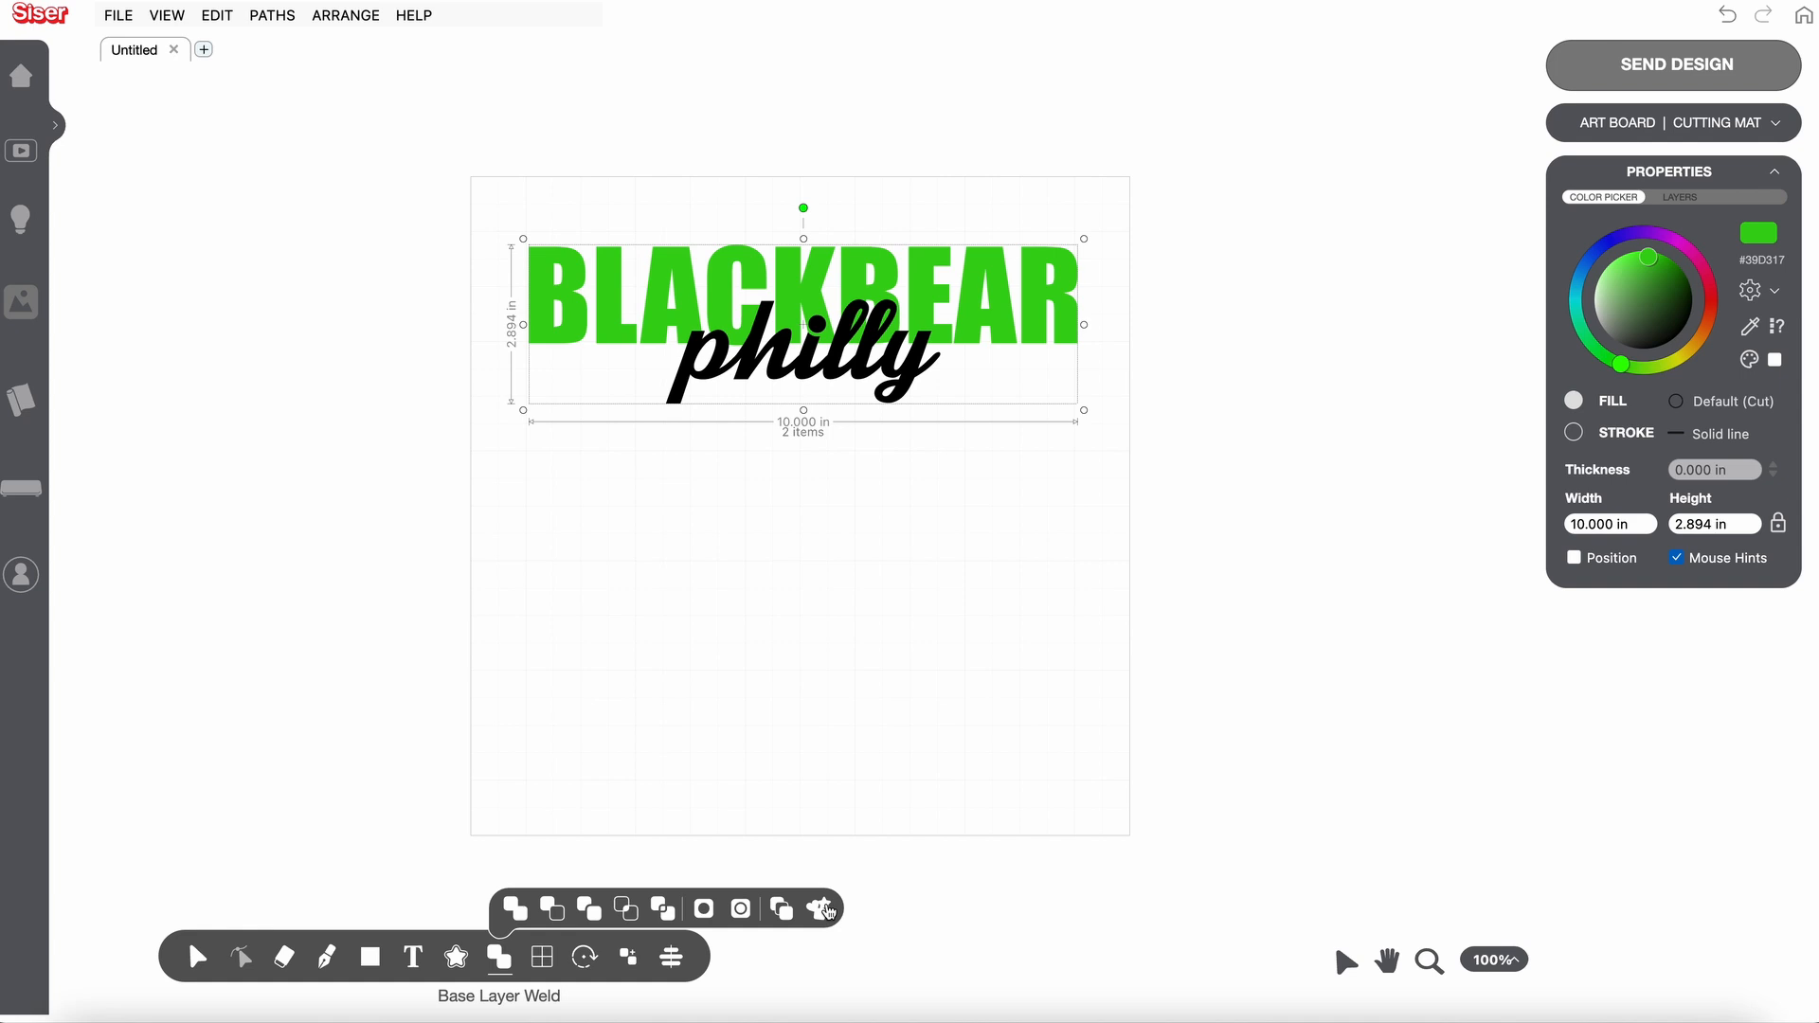
left_click(664, 910)
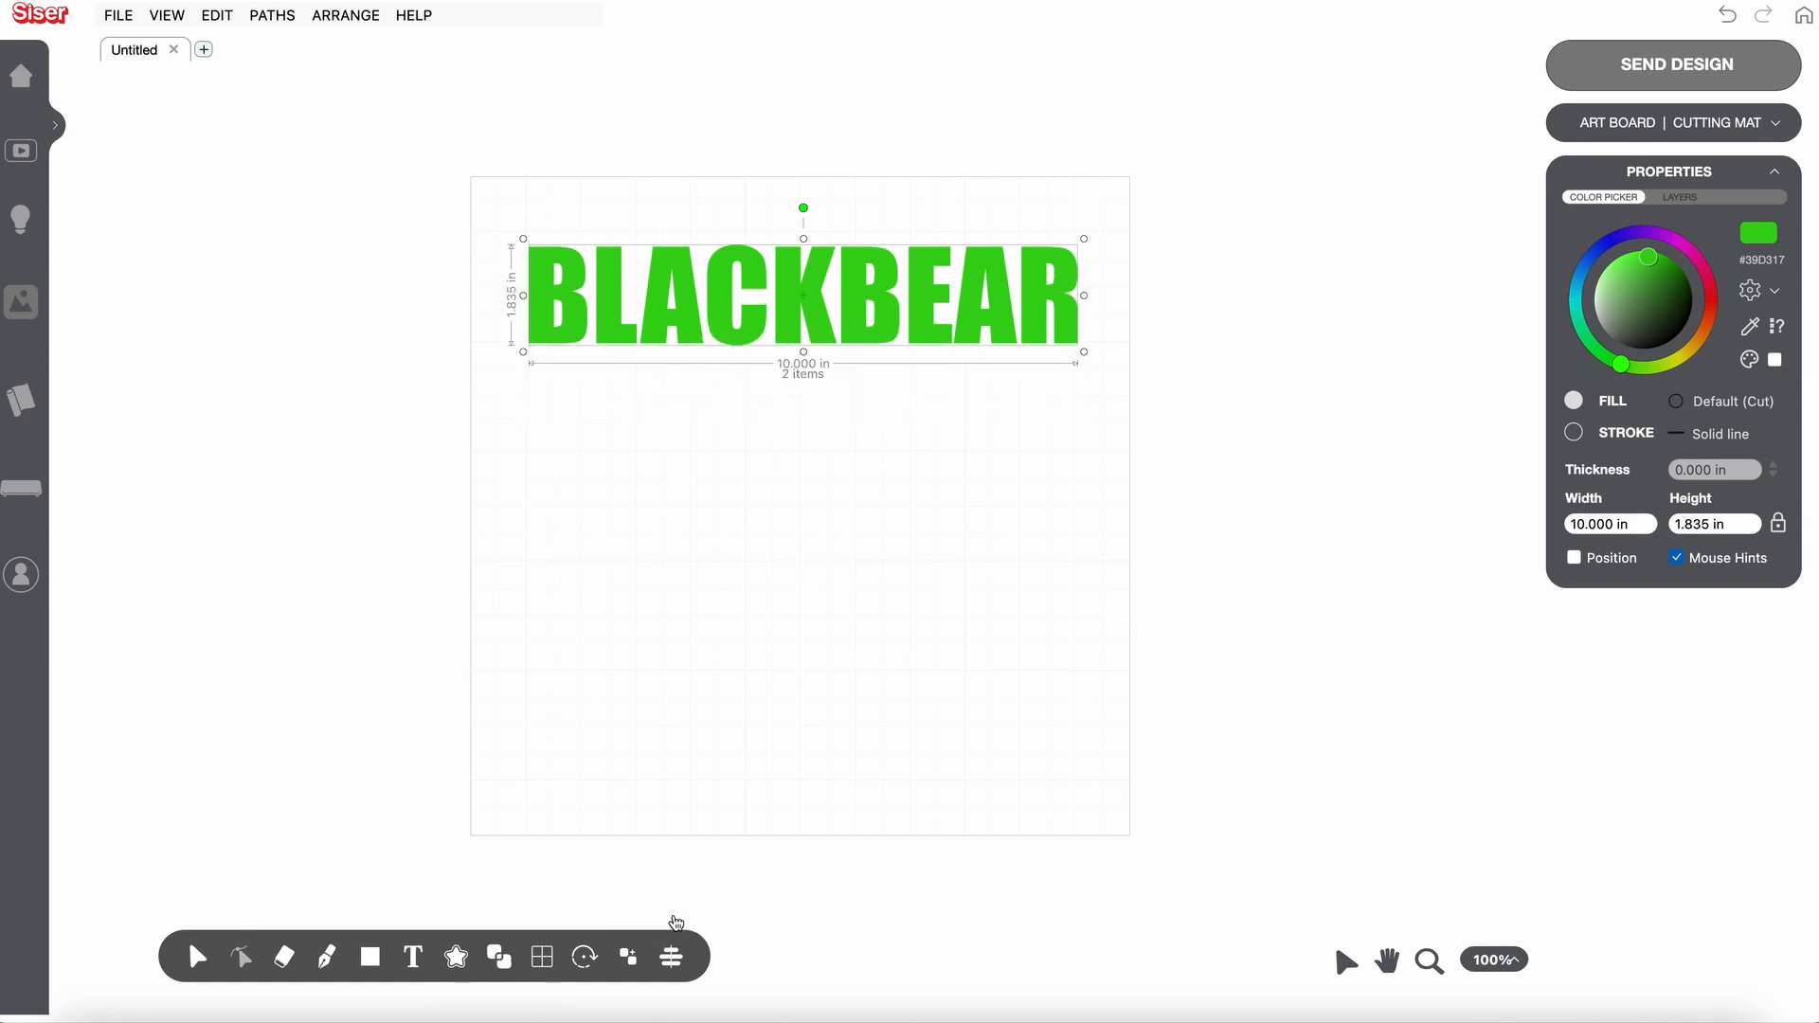
key("ctrl+z")
- Cut the philly shape out of BLACKBEAR with Stamp (keep), retaining the philly text, and deselect both
left_click(499, 955)
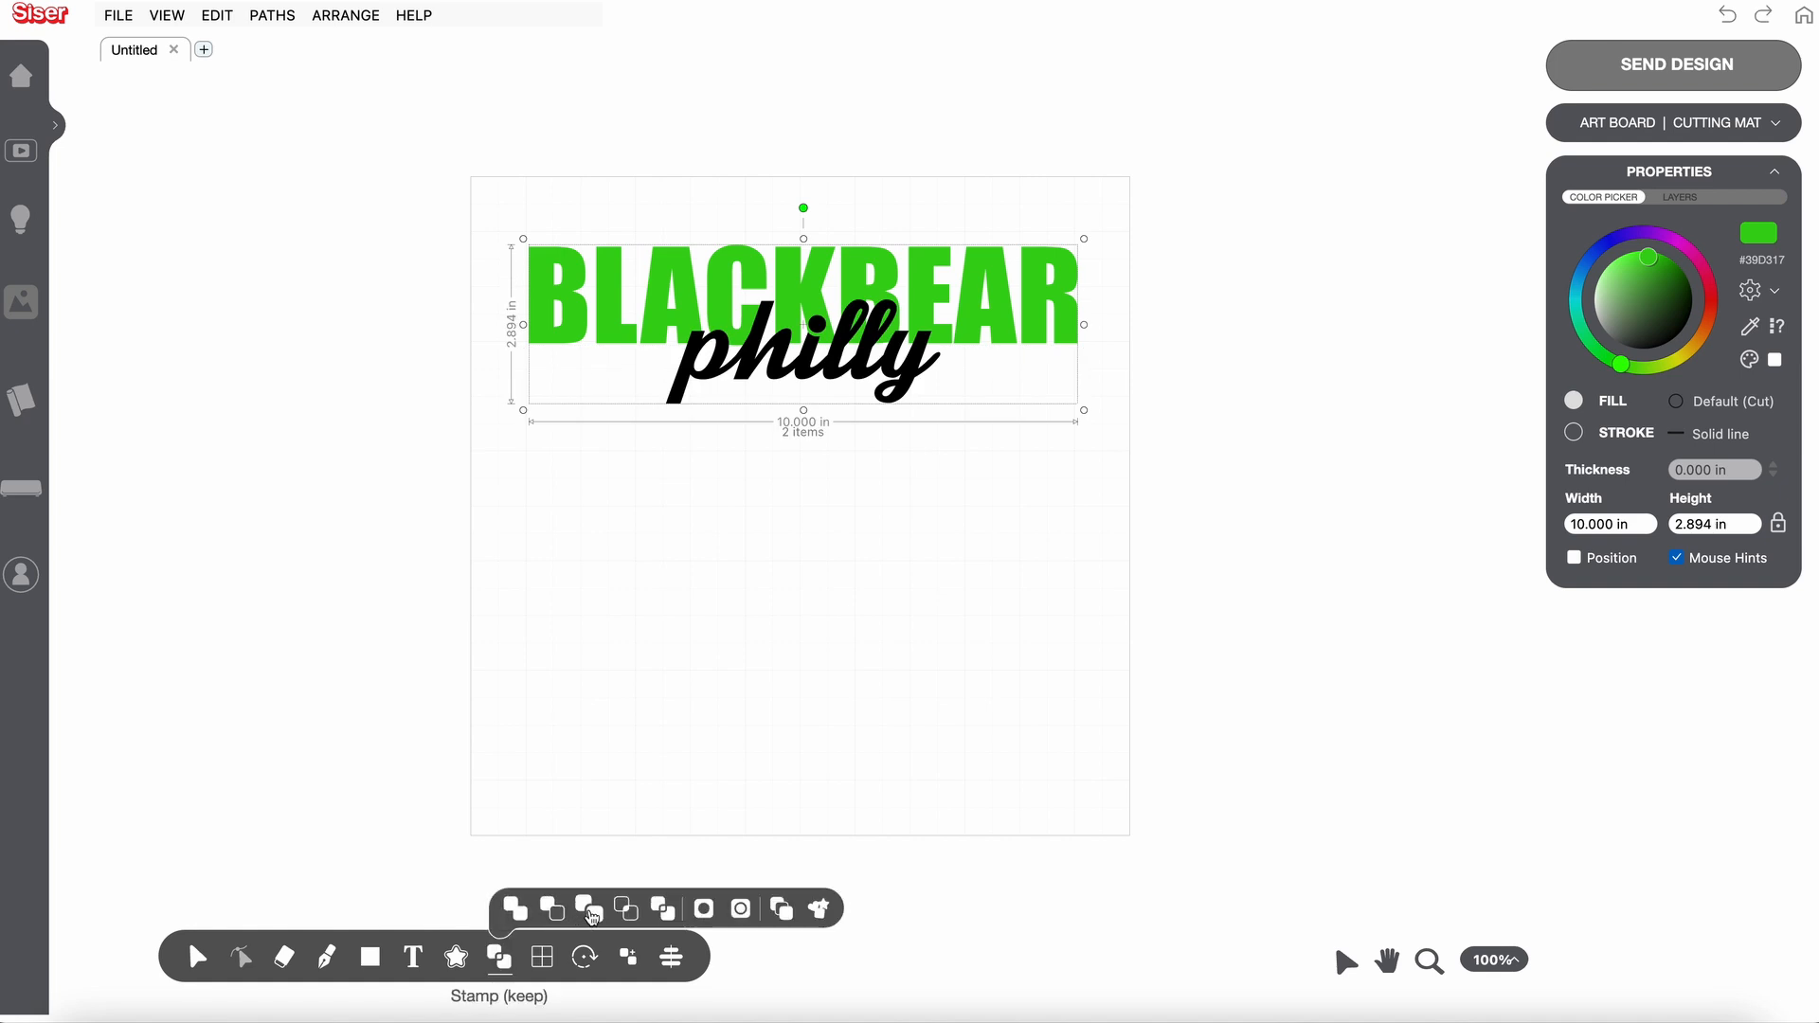
left_click(591, 912)
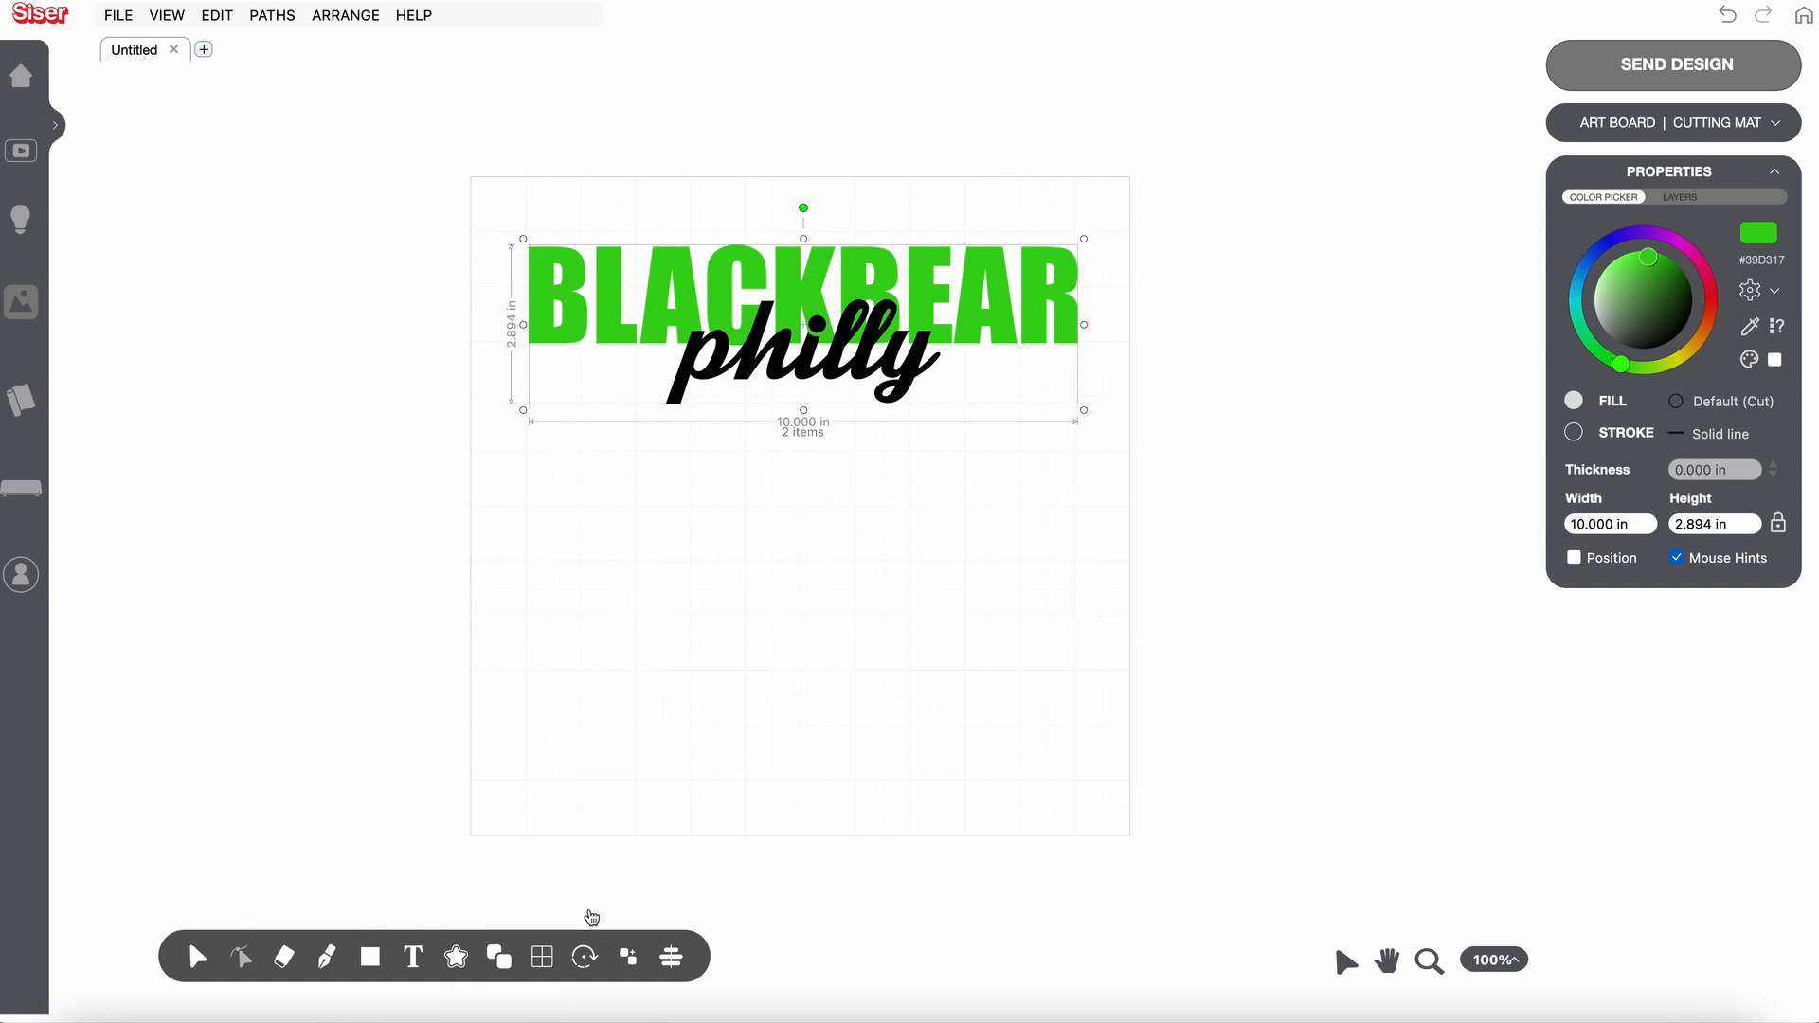
left_click(779, 564)
- Move the philly text below BLACKBEAR to examine the cut-out in the letters, and return it to its overlapping position each time
left_click_drag(779, 371, 782, 438)
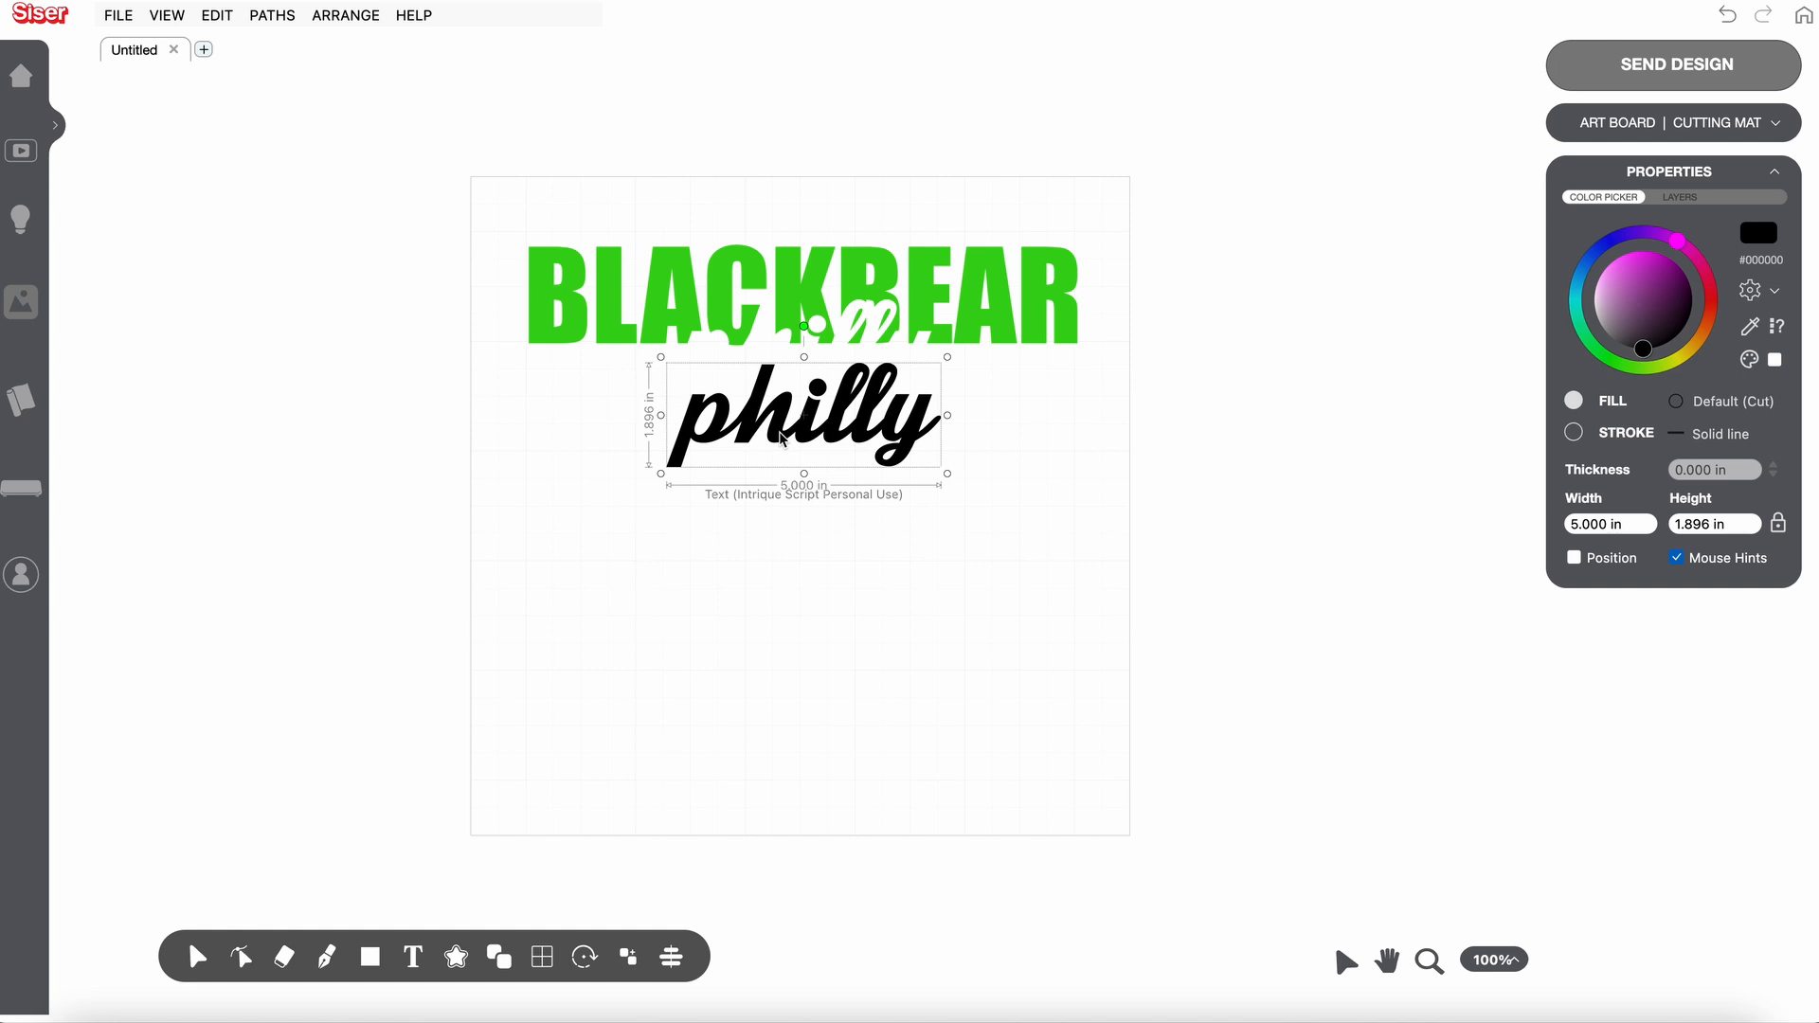
key("ctrl+z")
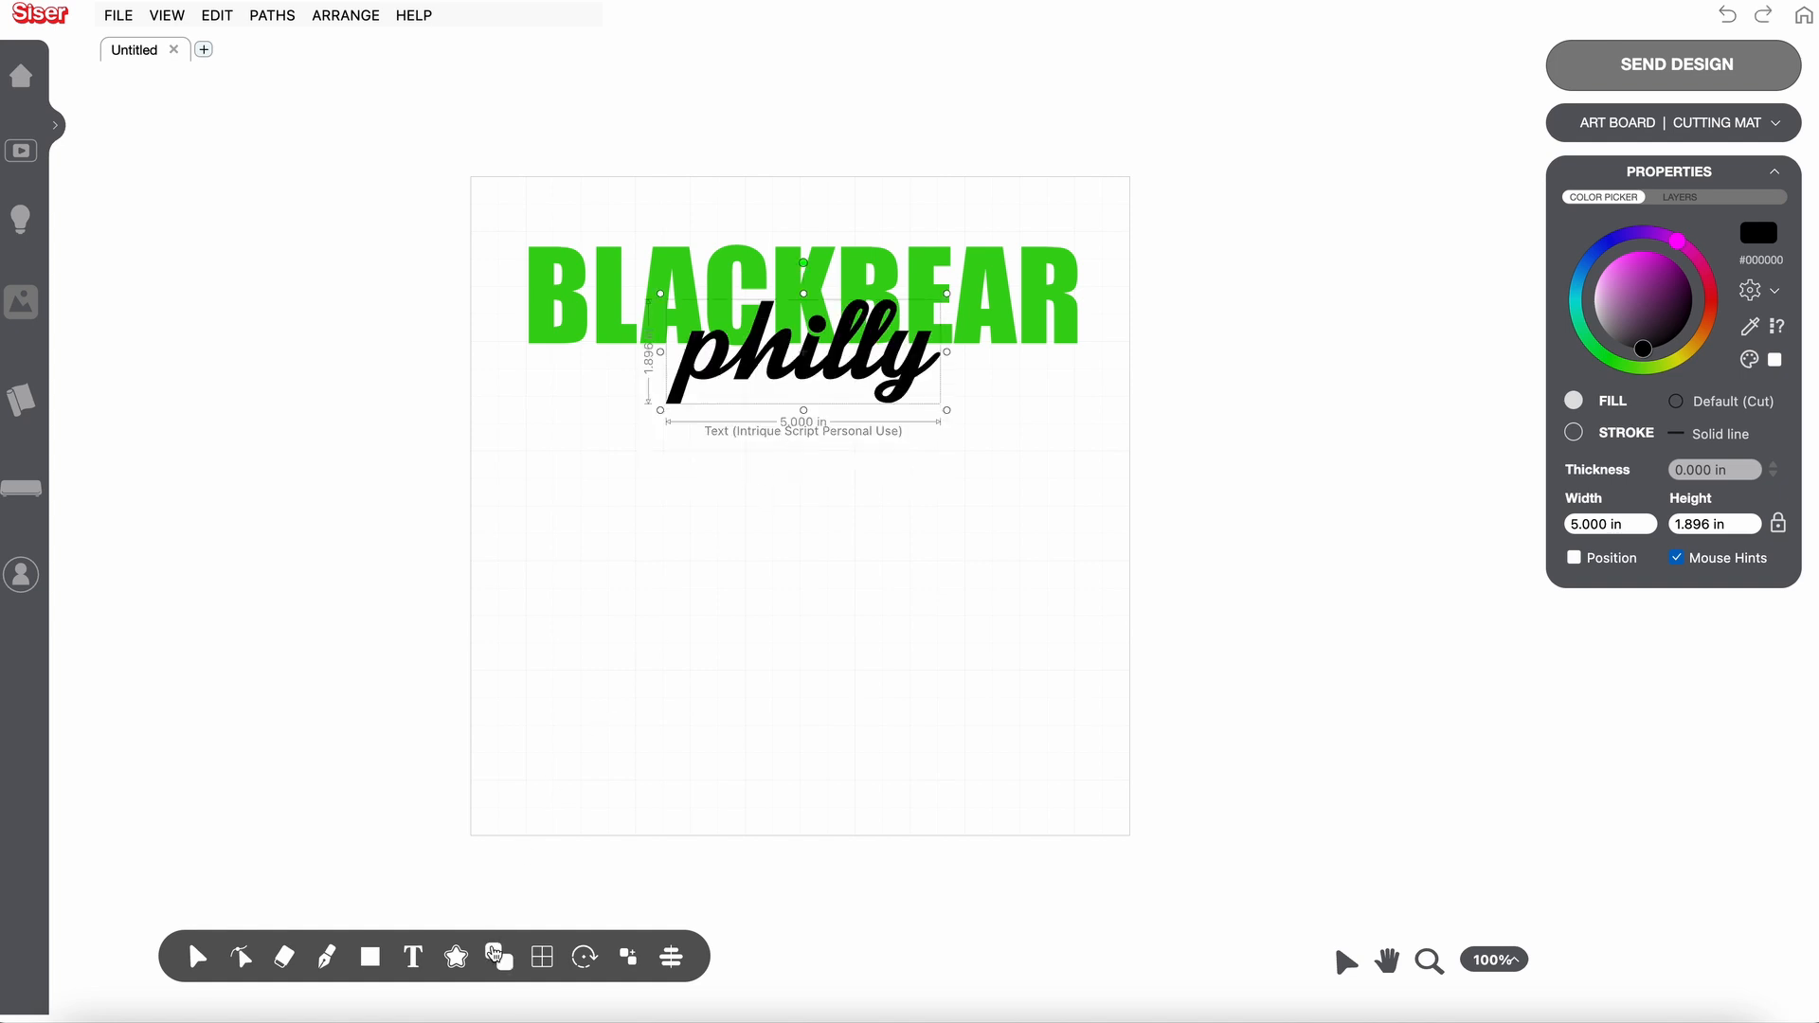
mouse_move(500, 959)
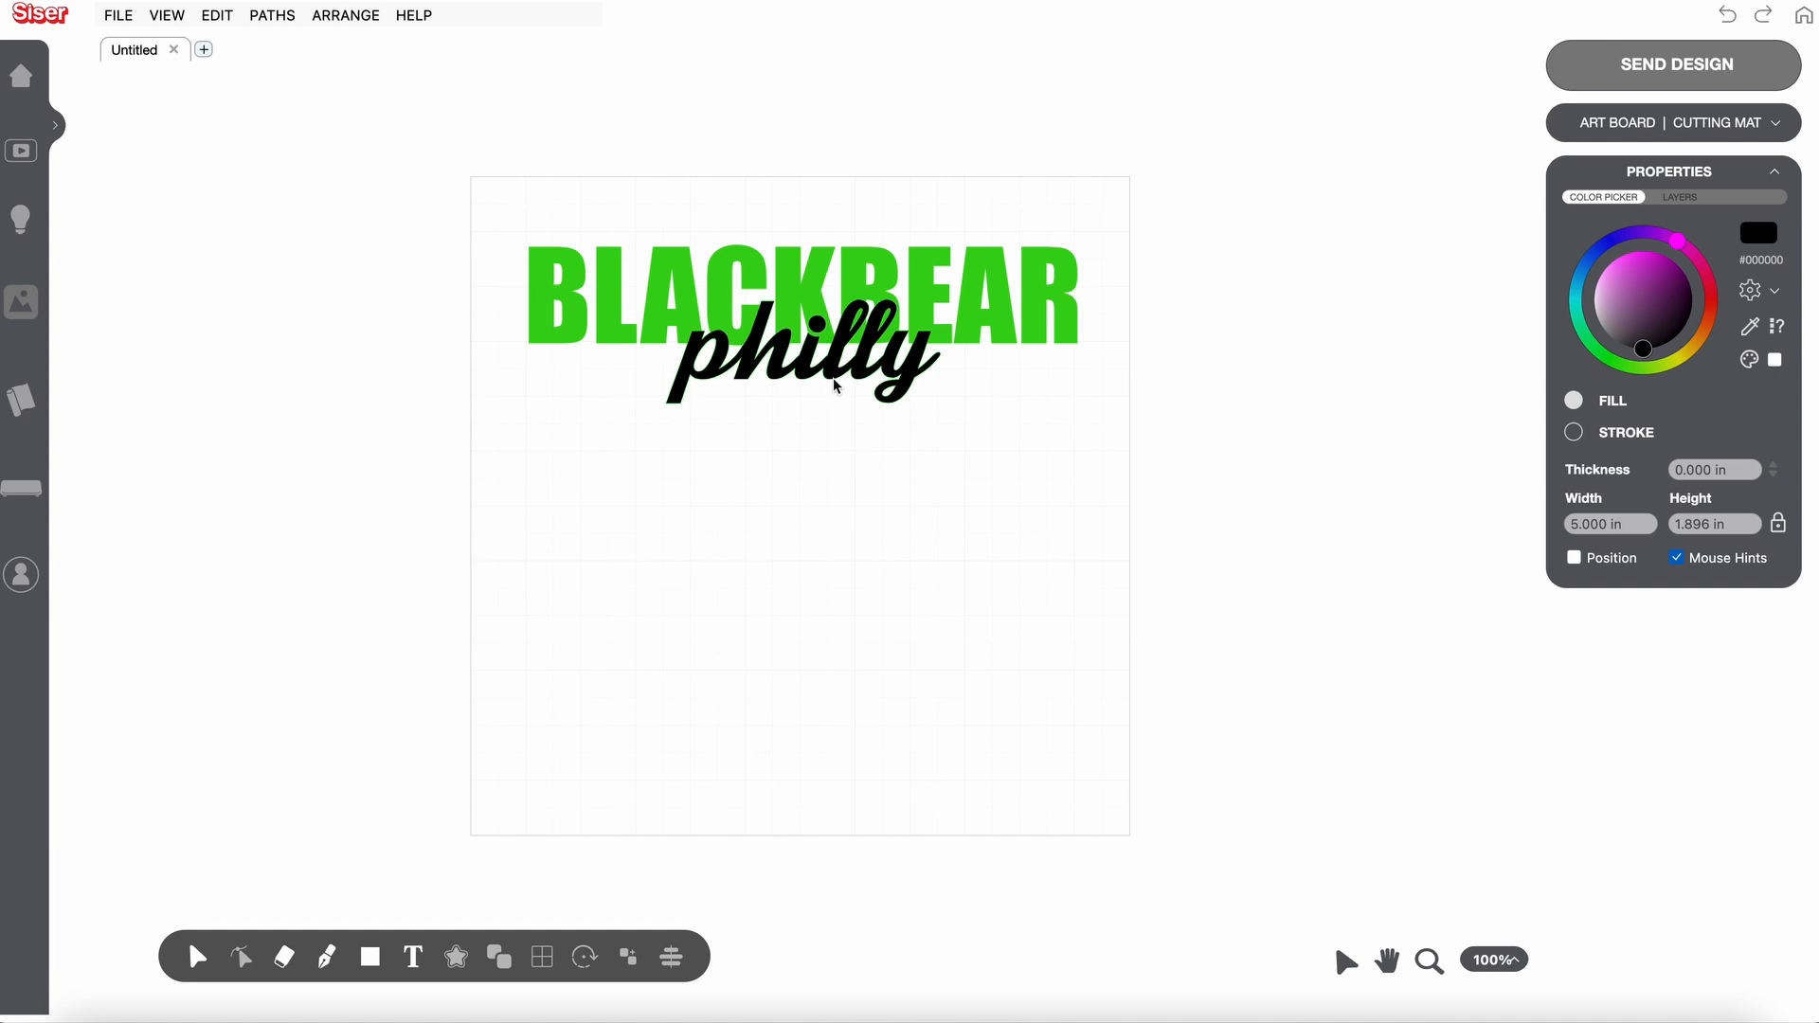
left_click_drag(833, 385, 842, 452)
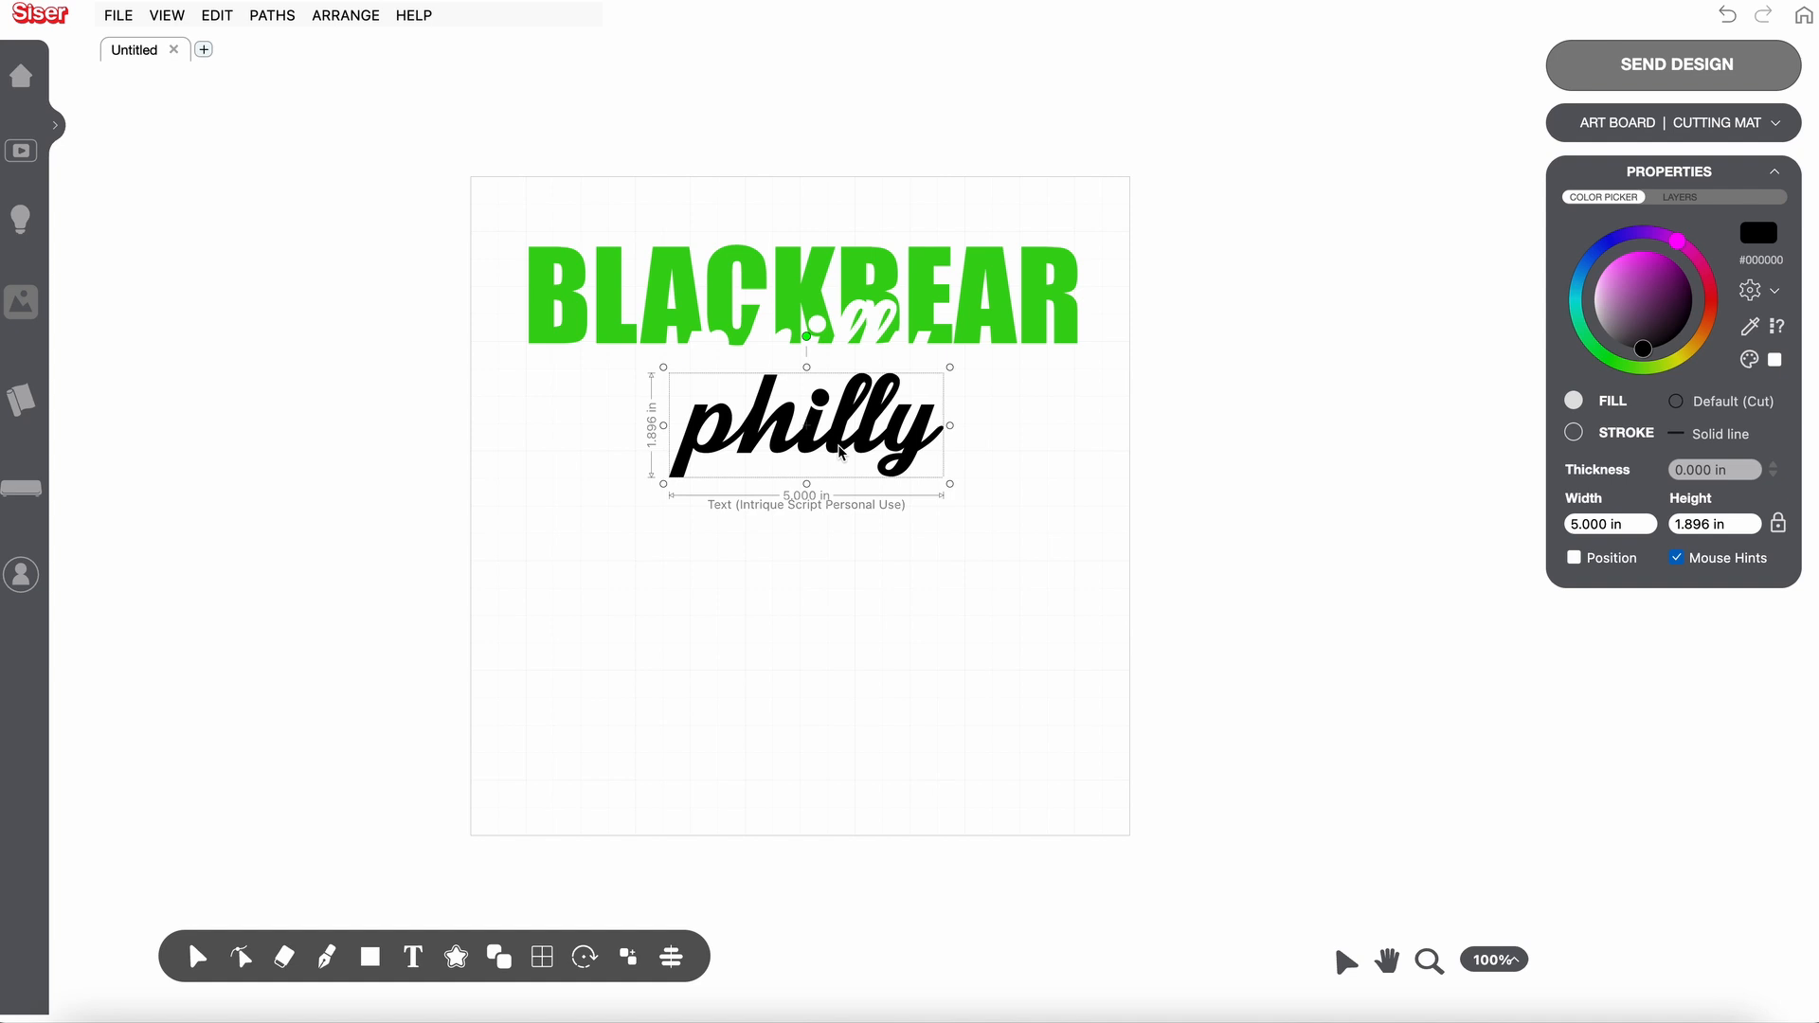
key("Up")
key("Up")
key("Up")
key("Up")
key("Up")
key("Up")
key("Up")
key("Up")
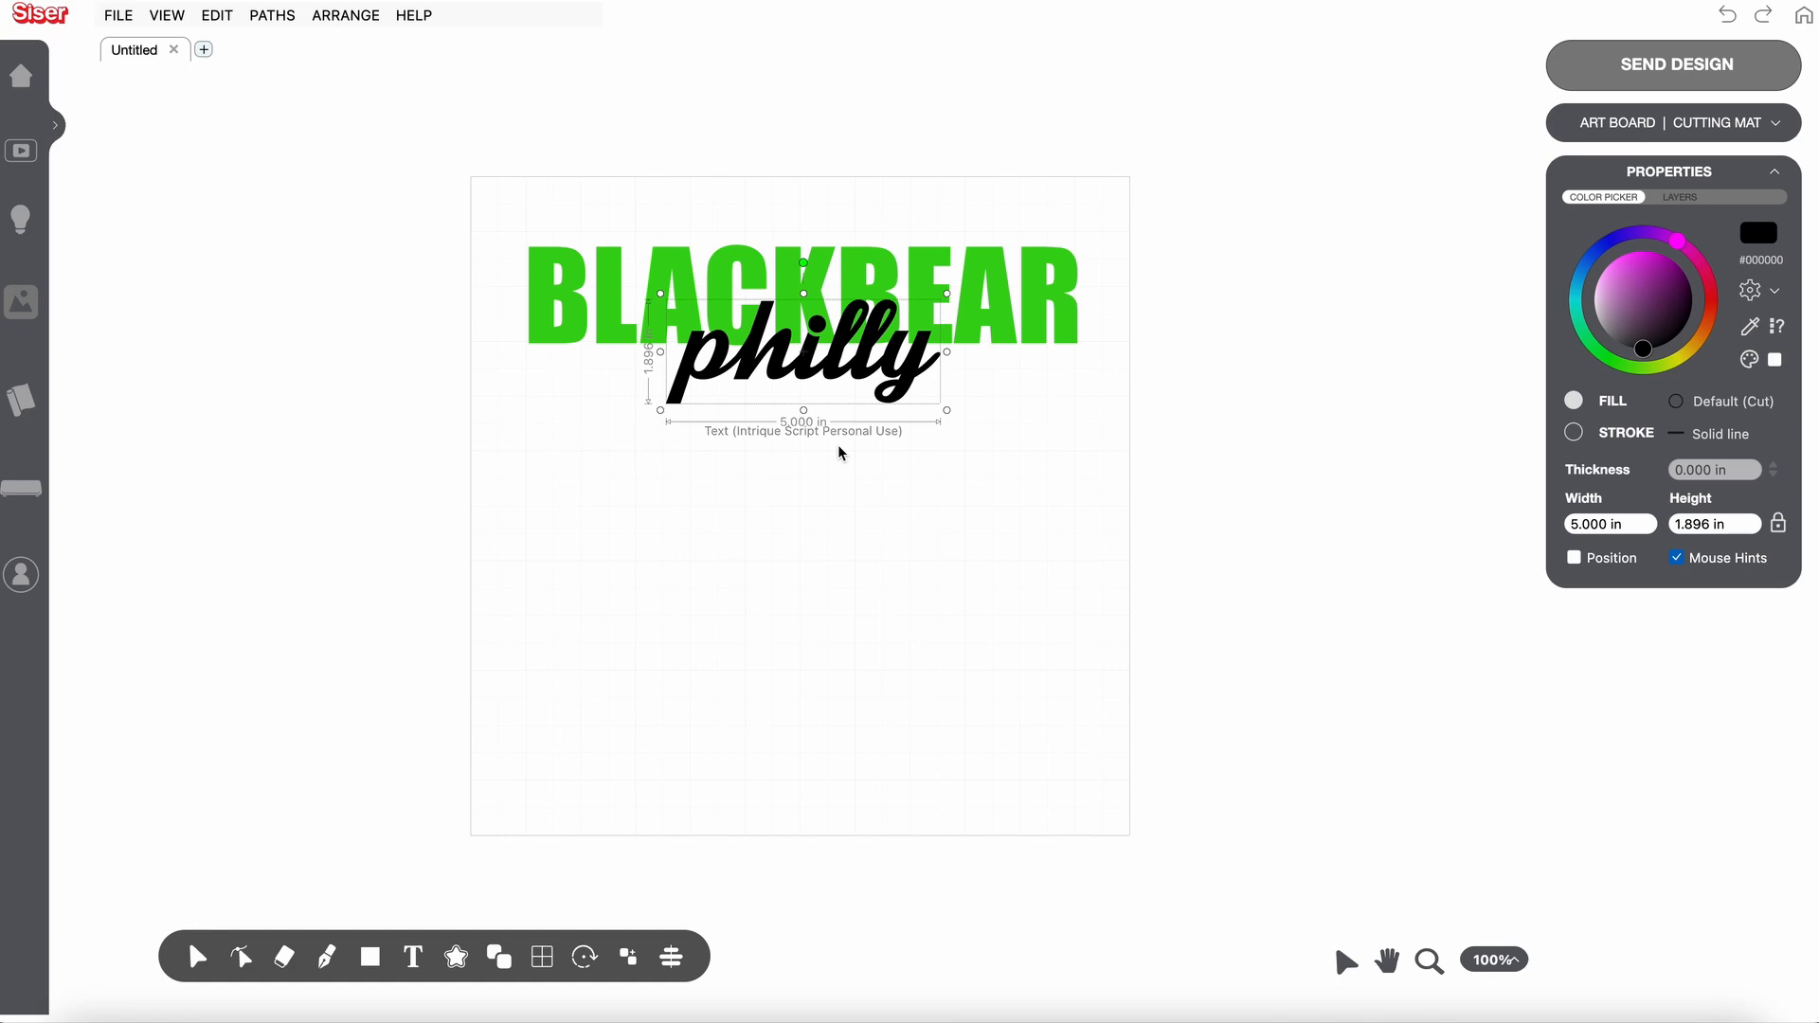